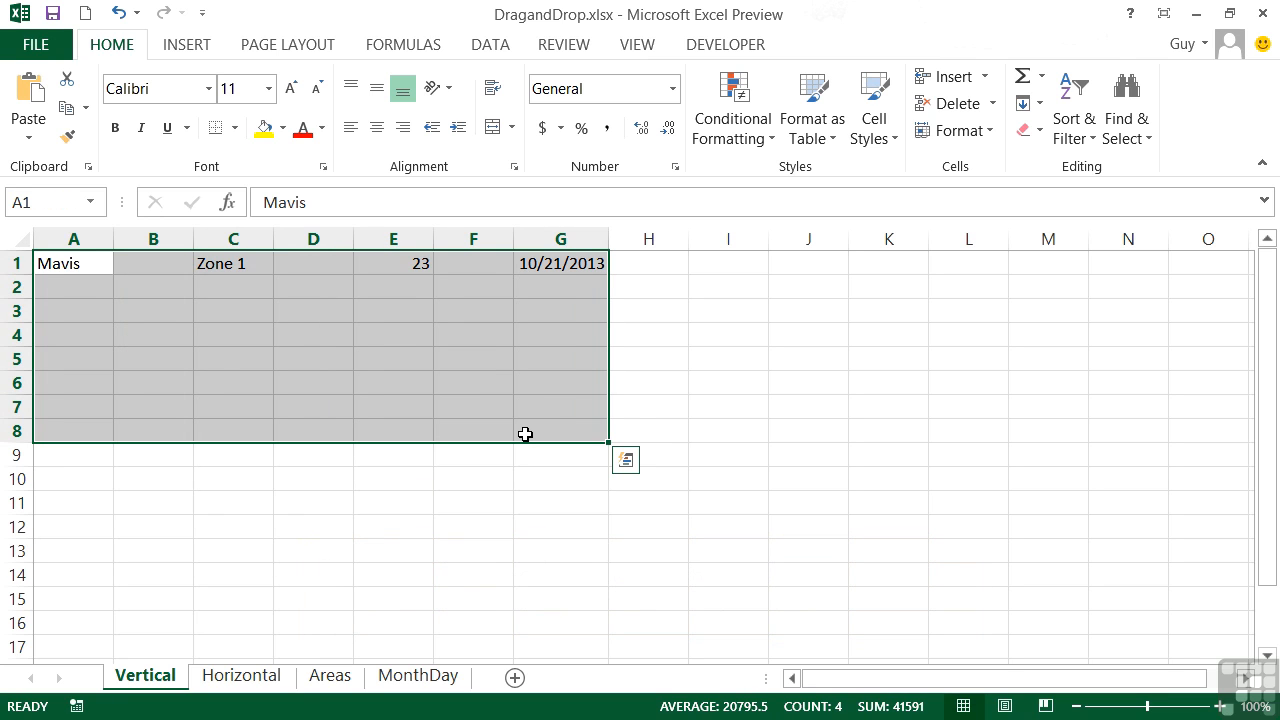
# Try moving the contents of cell A1 to F8 and undo the move.
pyautogui.click(83, 264)
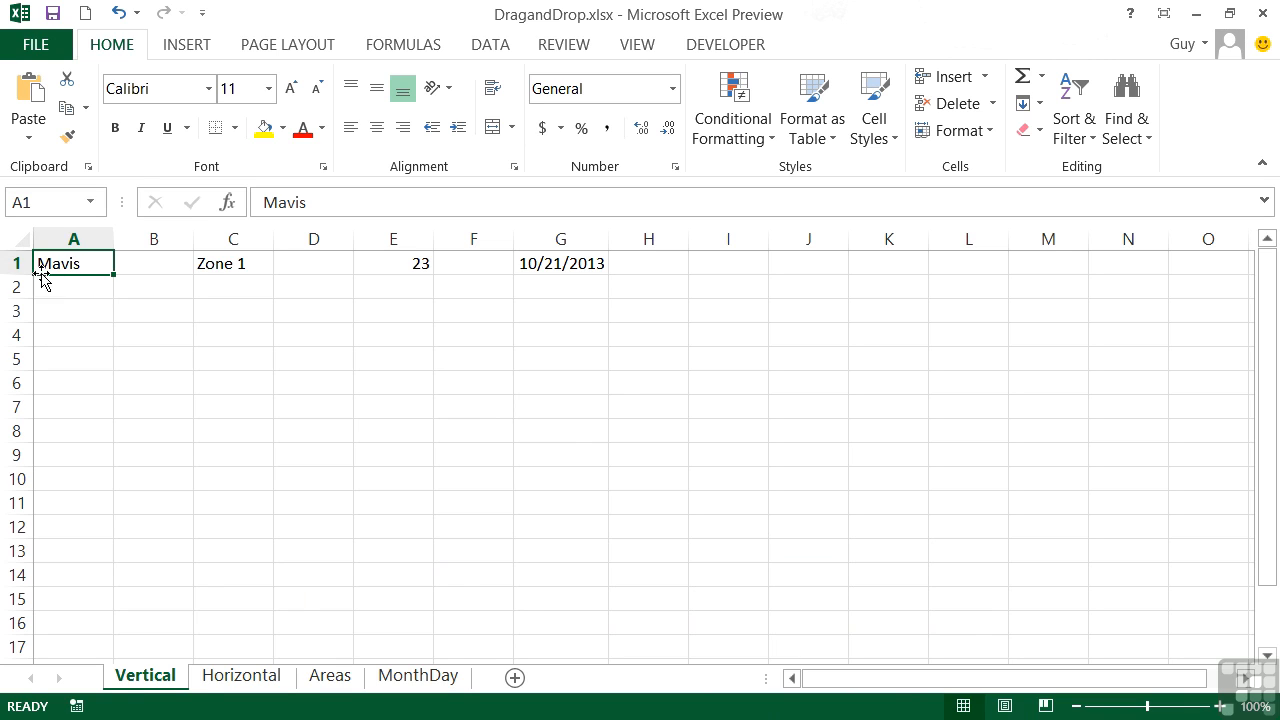
pyautogui.moveTo(34, 263); pyautogui.dragTo(454, 431)
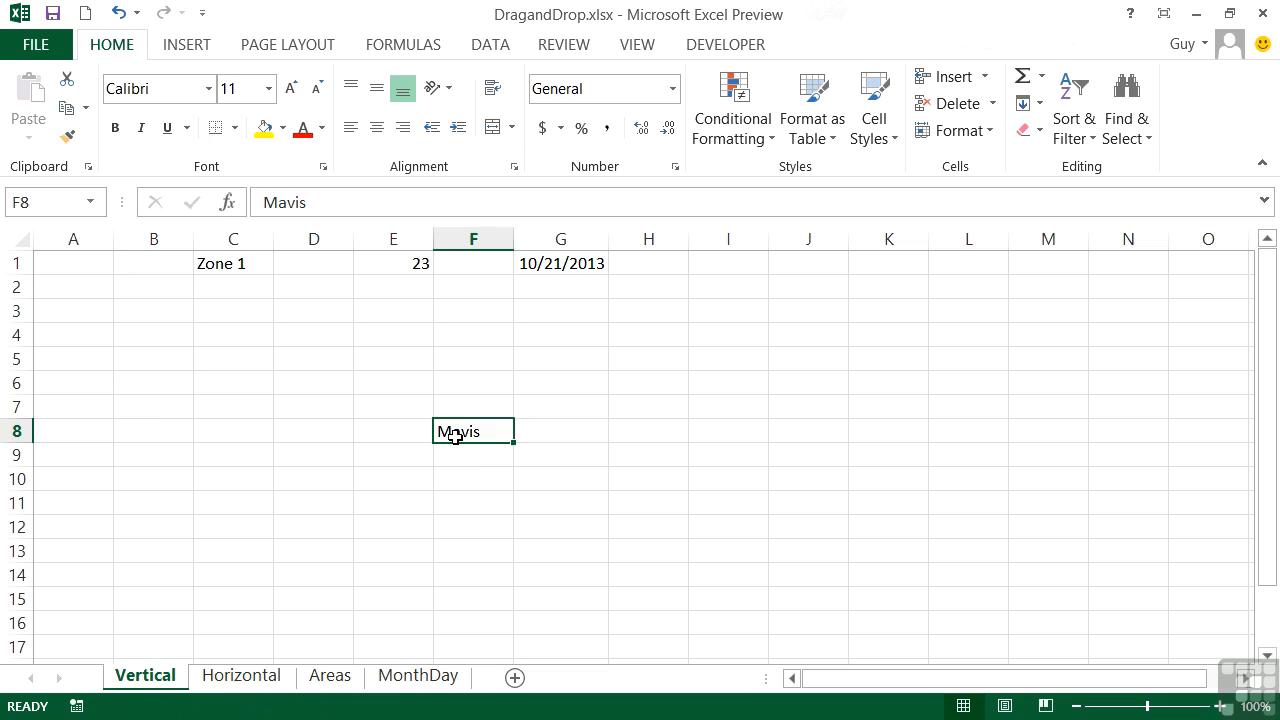
pyautogui.click(121, 13)
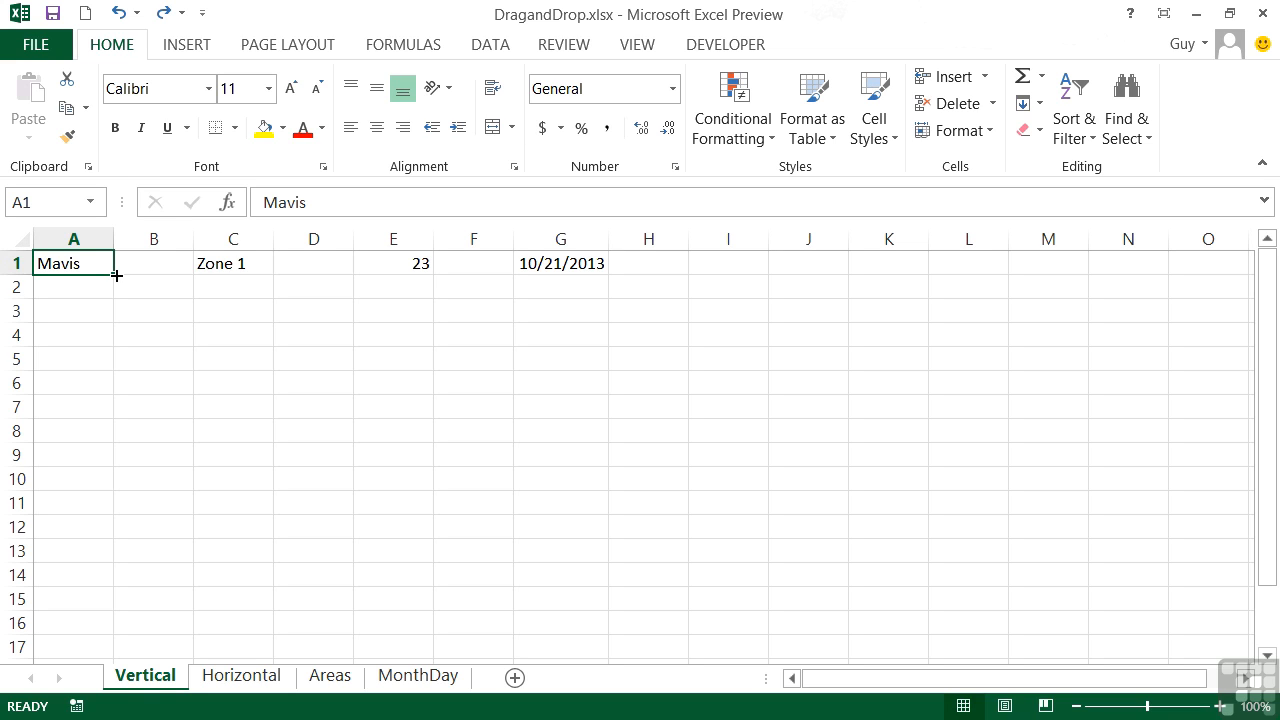
# Fill the name in A1 down to A14 and extend the Zone 1 series from C1 down to C14.
pyautogui.moveTo(111, 274); pyautogui.dragTo(114, 579)
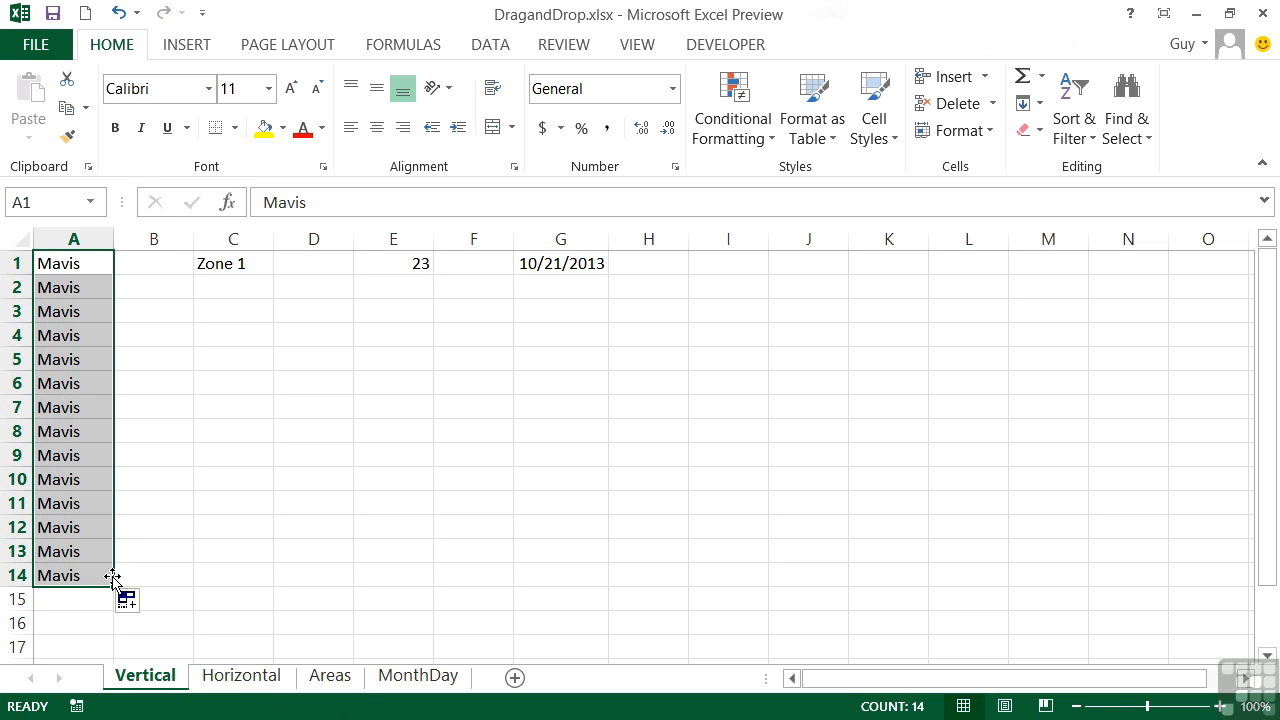
pyautogui.click(243, 265)
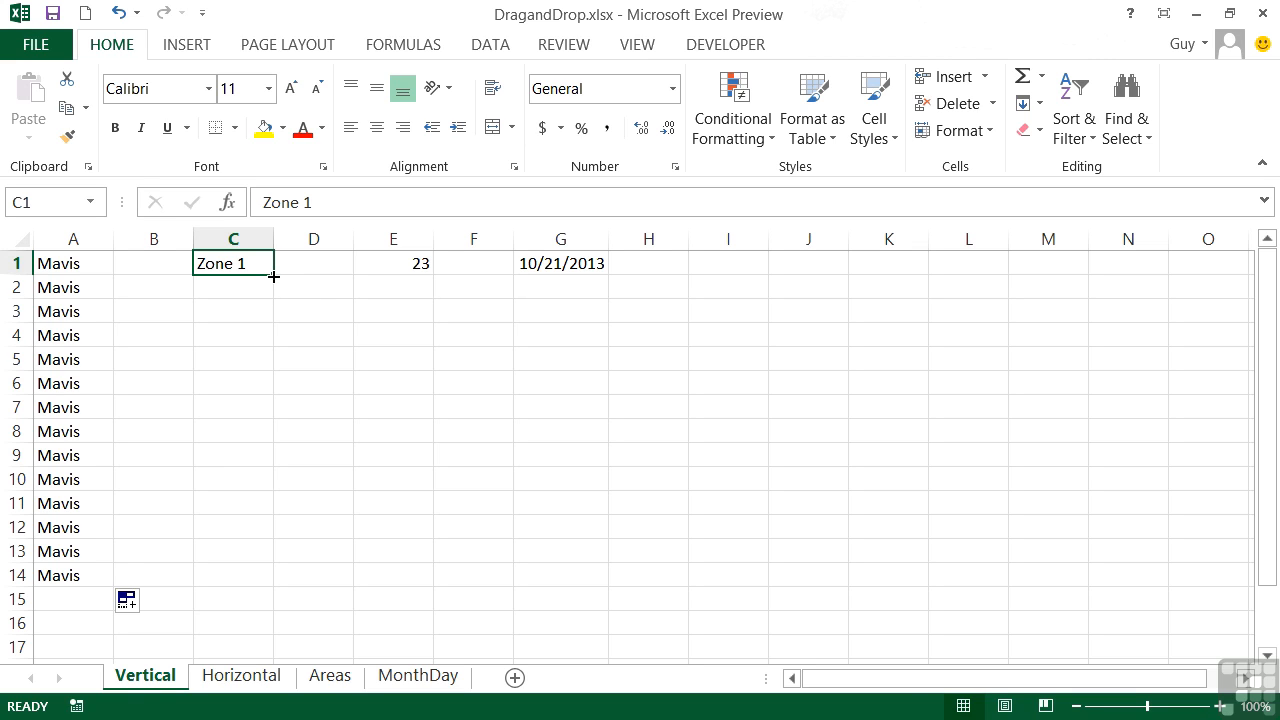
pyautogui.moveTo(273, 277); pyautogui.dragTo(271, 588)
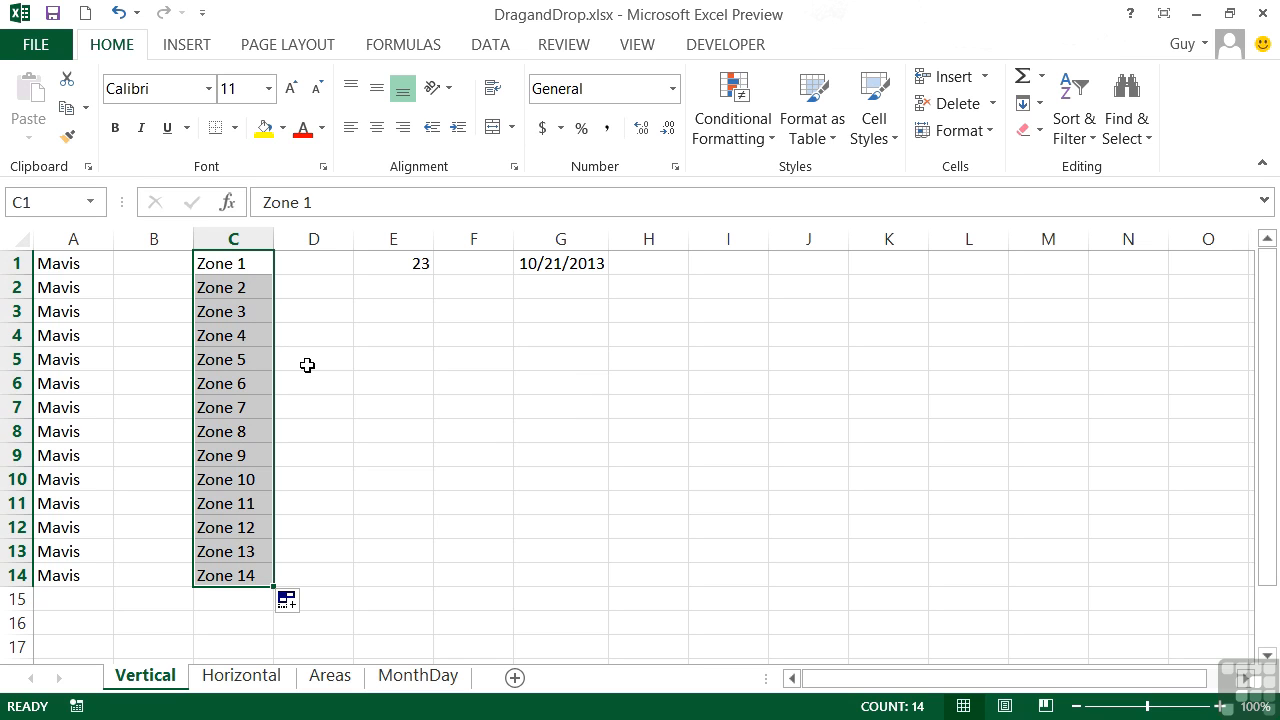
# Enter Zone 65 in D1 and extend it as a series down to D14.
pyautogui.click(325, 267)
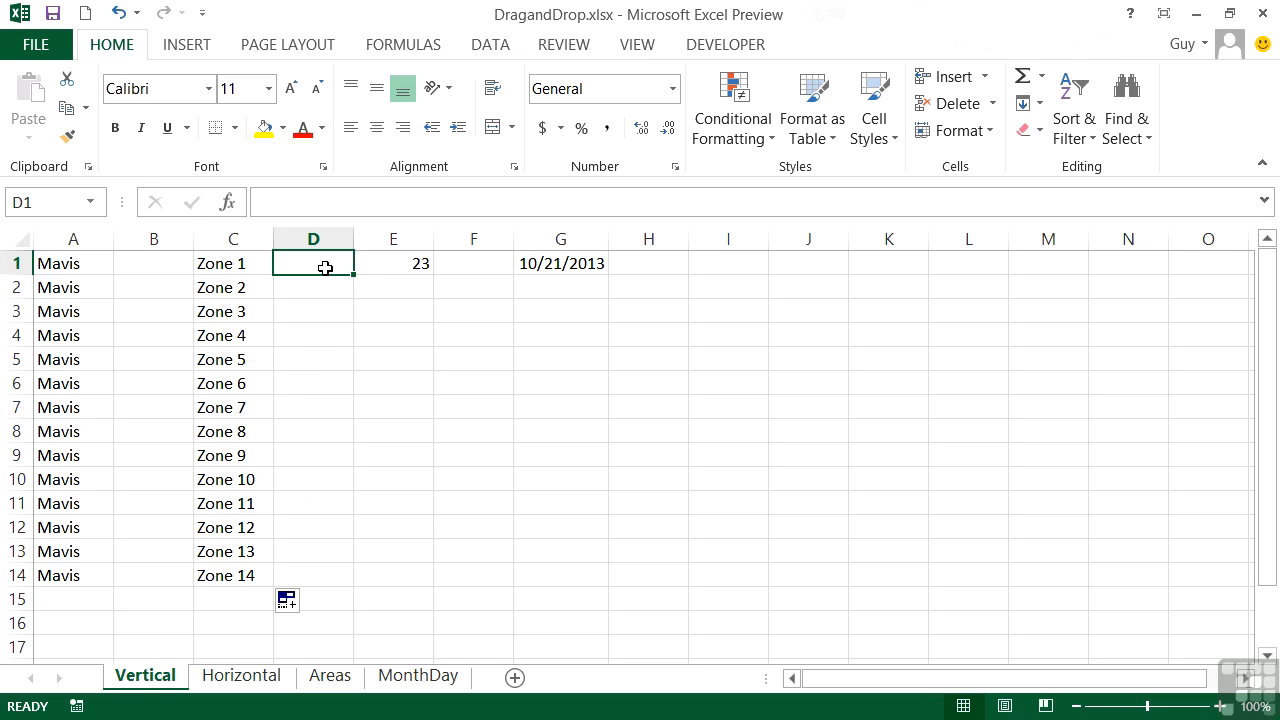
pyautogui.write('Zone 65')
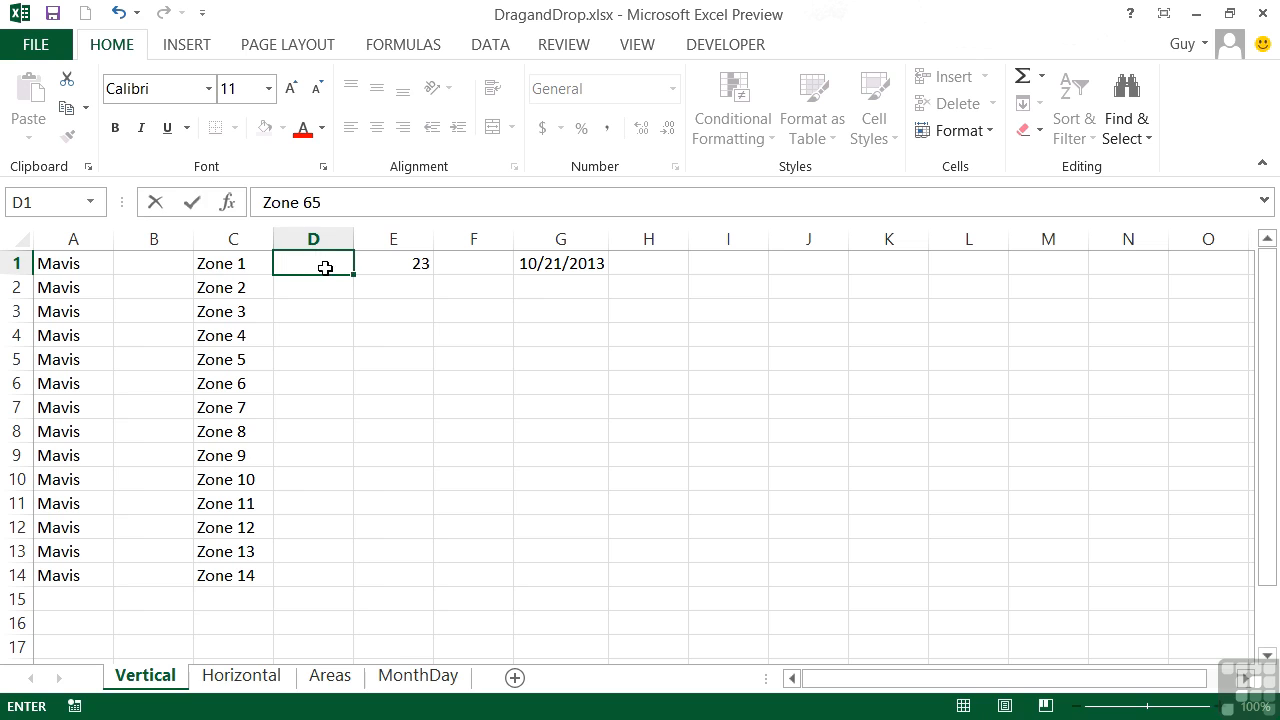
pyautogui.press('Tab')
pyautogui.click(340, 262)
pyautogui.moveTo(353, 273); pyautogui.dragTo(343, 584)
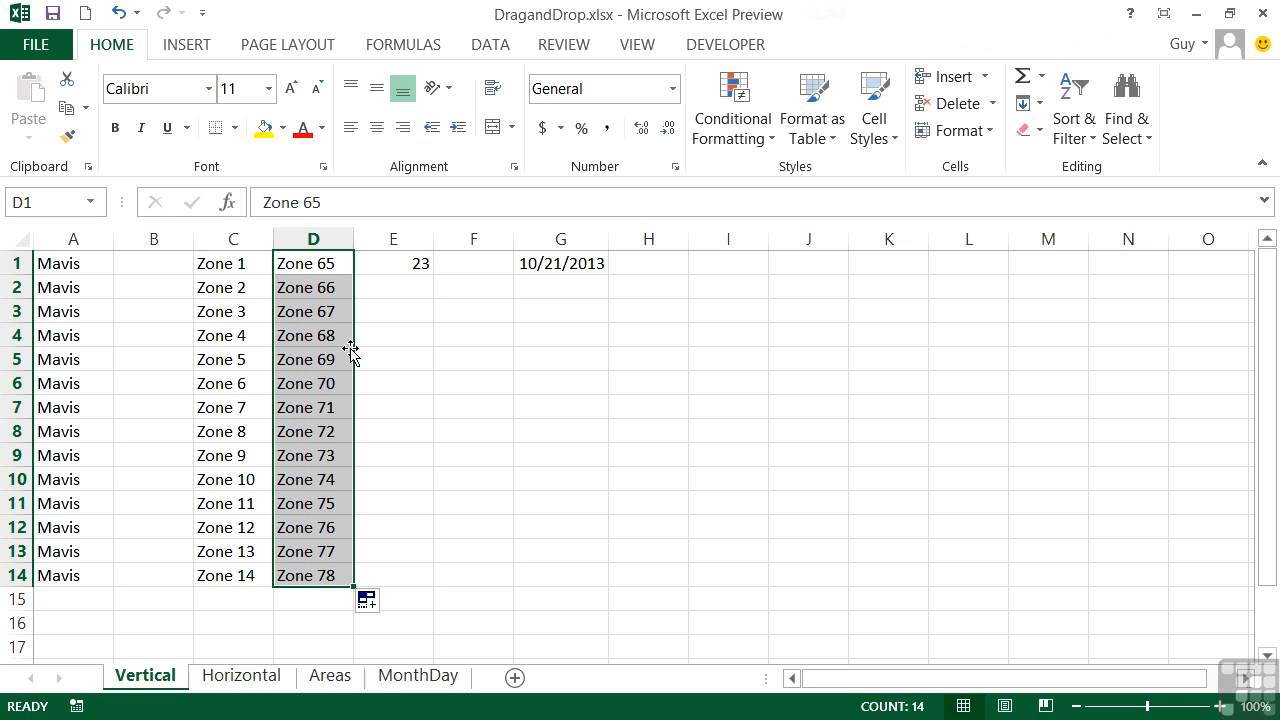
# Fill the number in E1 down to E14 and apply the Fill Series option so it increments.
pyautogui.click(420, 262)
pyautogui.moveTo(430, 273); pyautogui.dragTo(406, 585)
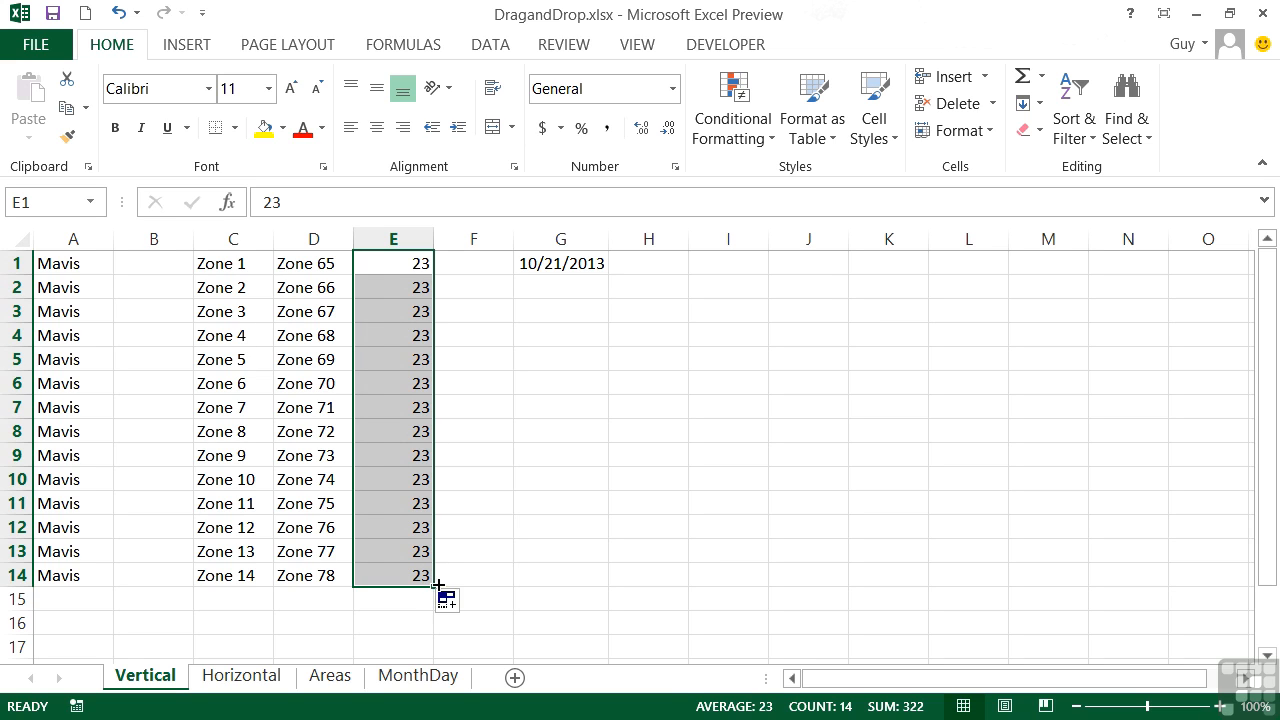
pyautogui.click(477, 606)
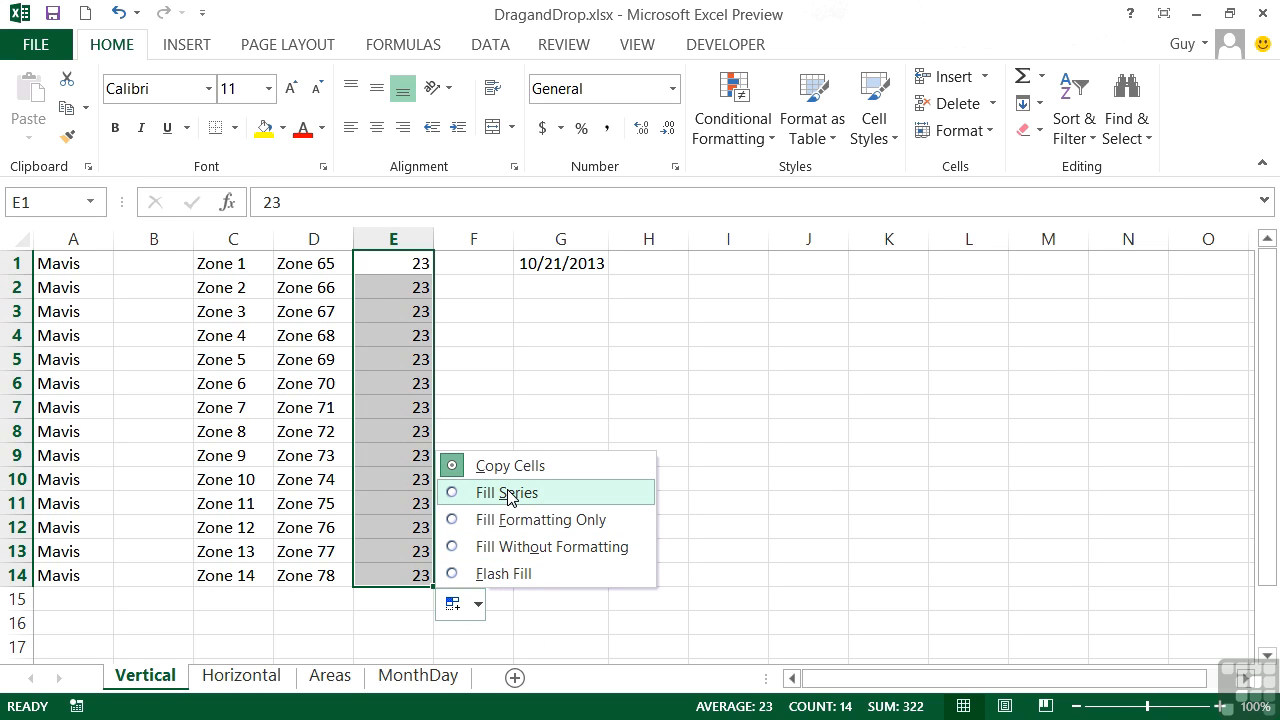
pyautogui.click(508, 493)
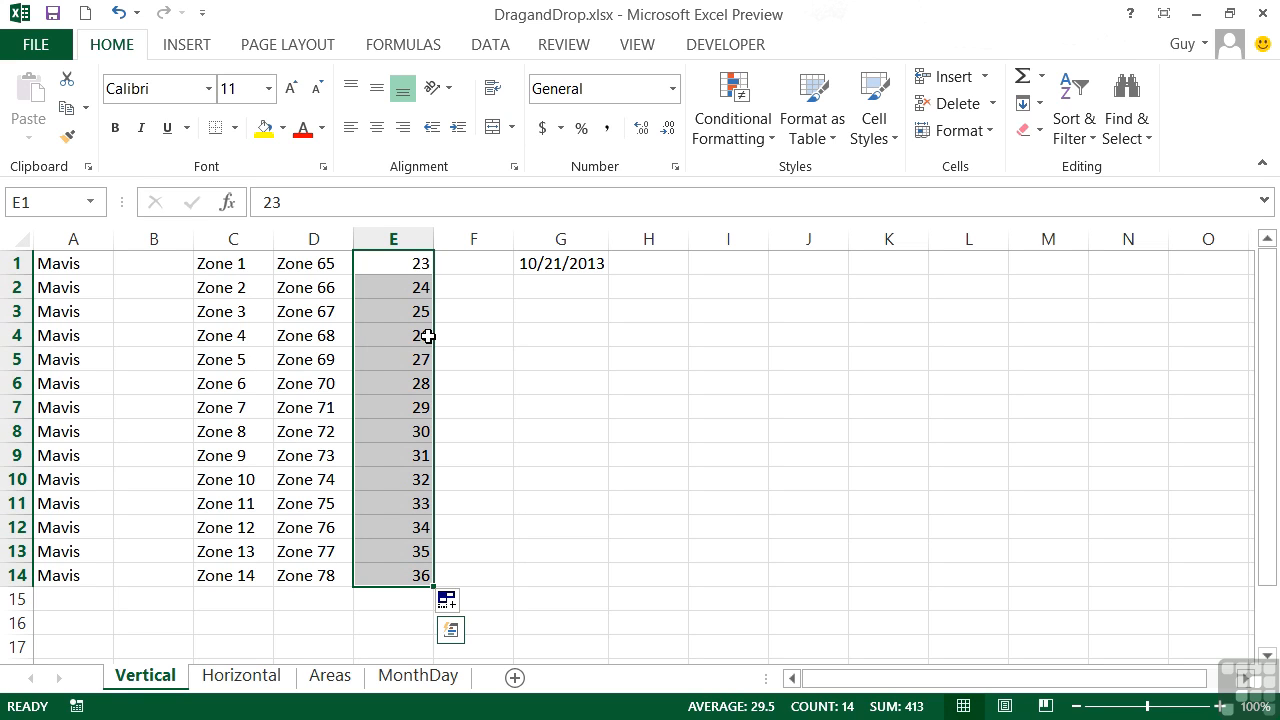
# Enter 45 in F1 and 50 in F2, and extend their pattern down to F14.
pyautogui.click(478, 268)
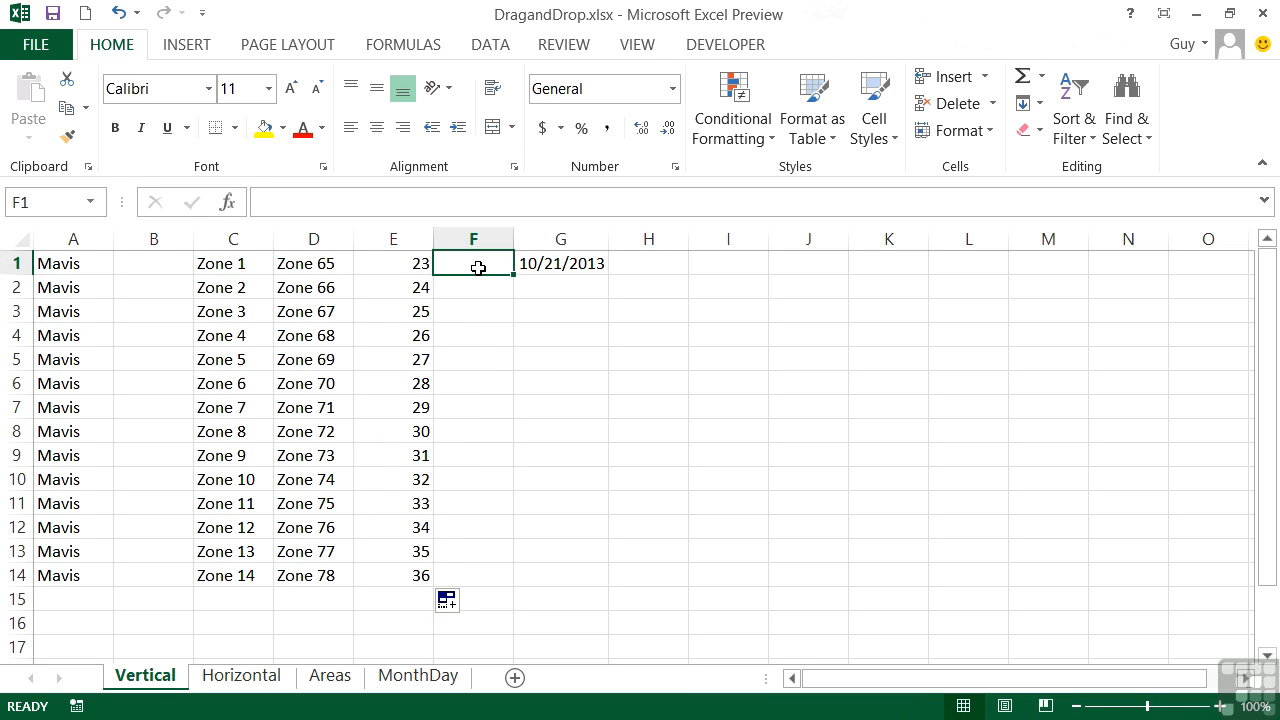
pyautogui.write('45')
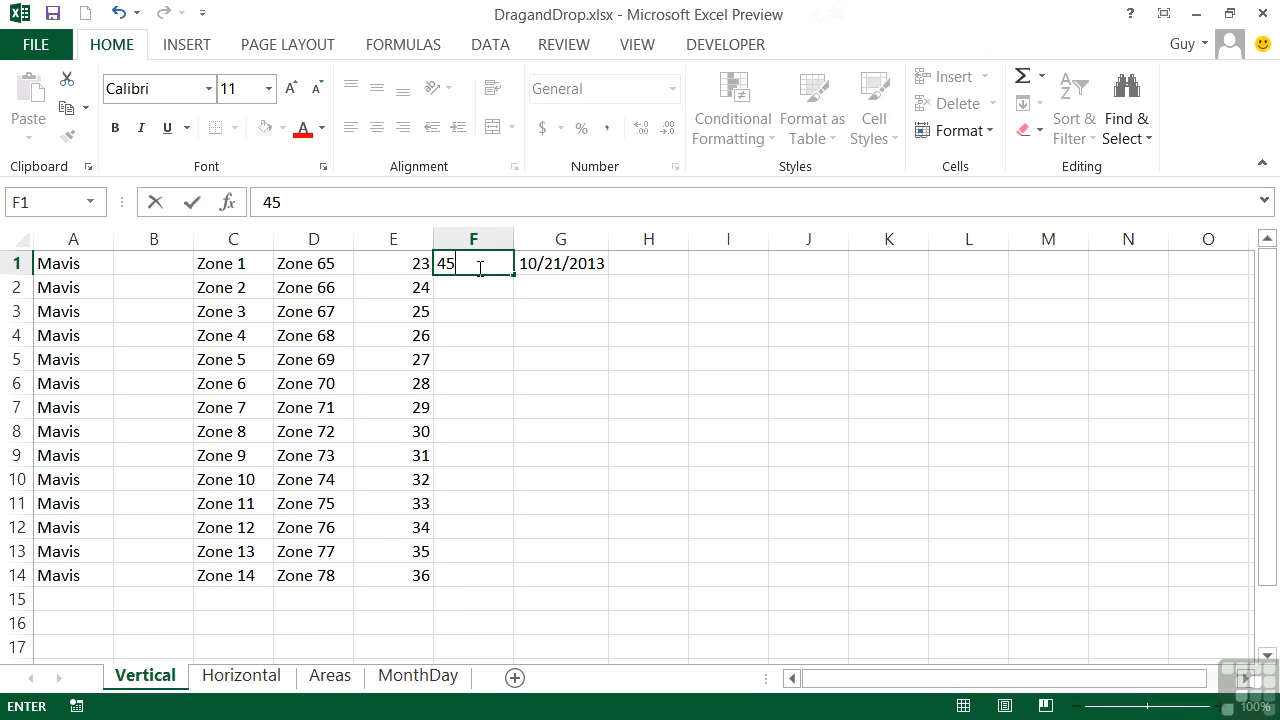
pyautogui.press('Return')
pyautogui.write('50')
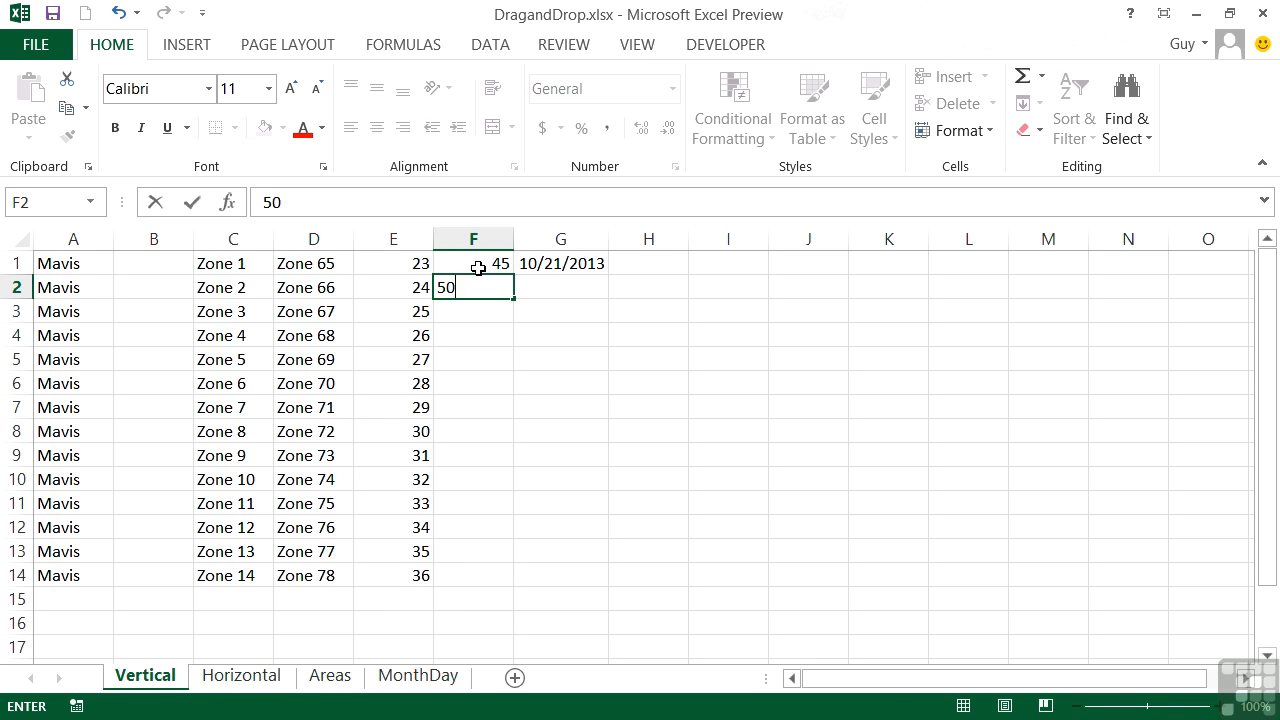
pyautogui.click(483, 263)
pyautogui.moveTo(483, 263); pyautogui.dragTo(480, 285)
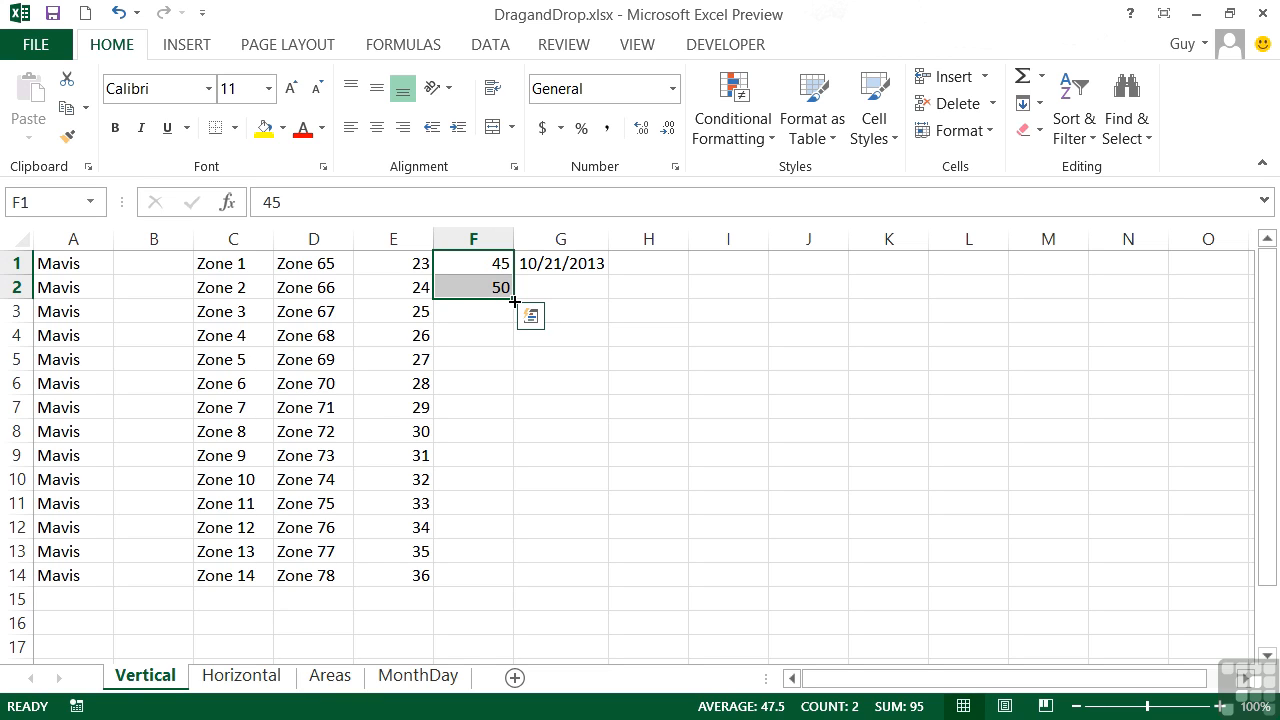
pyautogui.moveTo(514, 300); pyautogui.dragTo(510, 588)
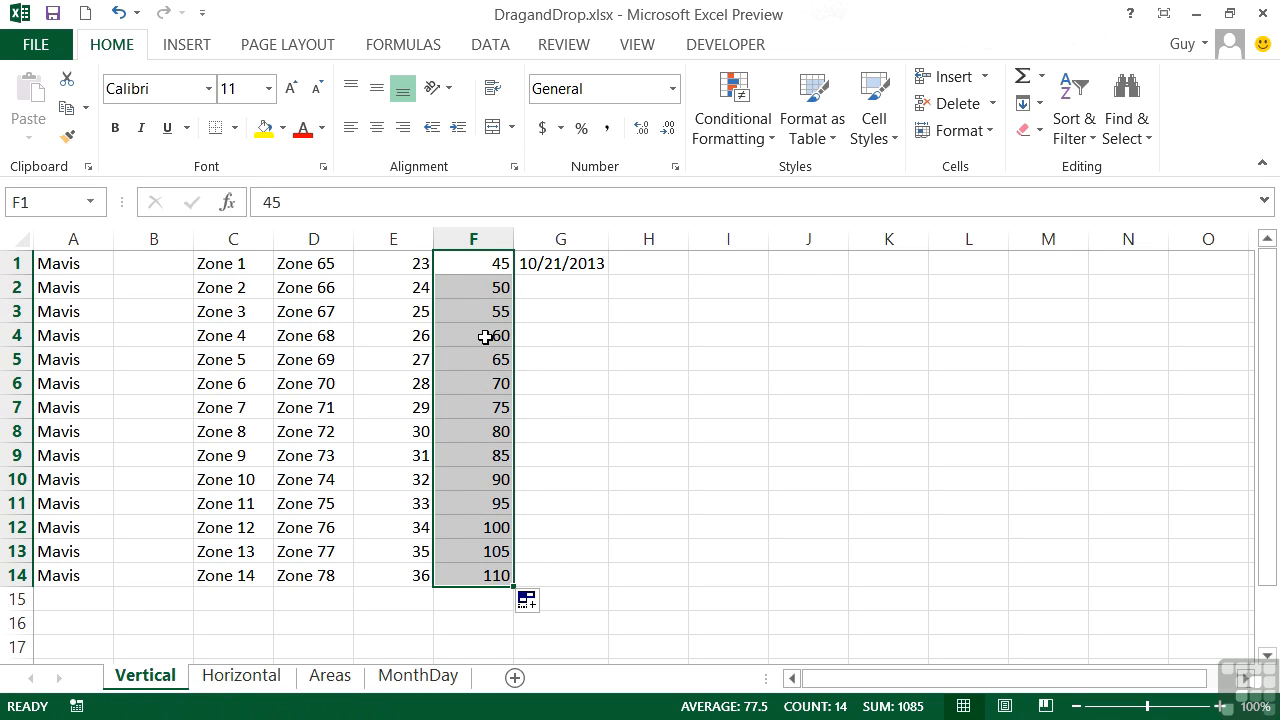
pyautogui.click(498, 263)
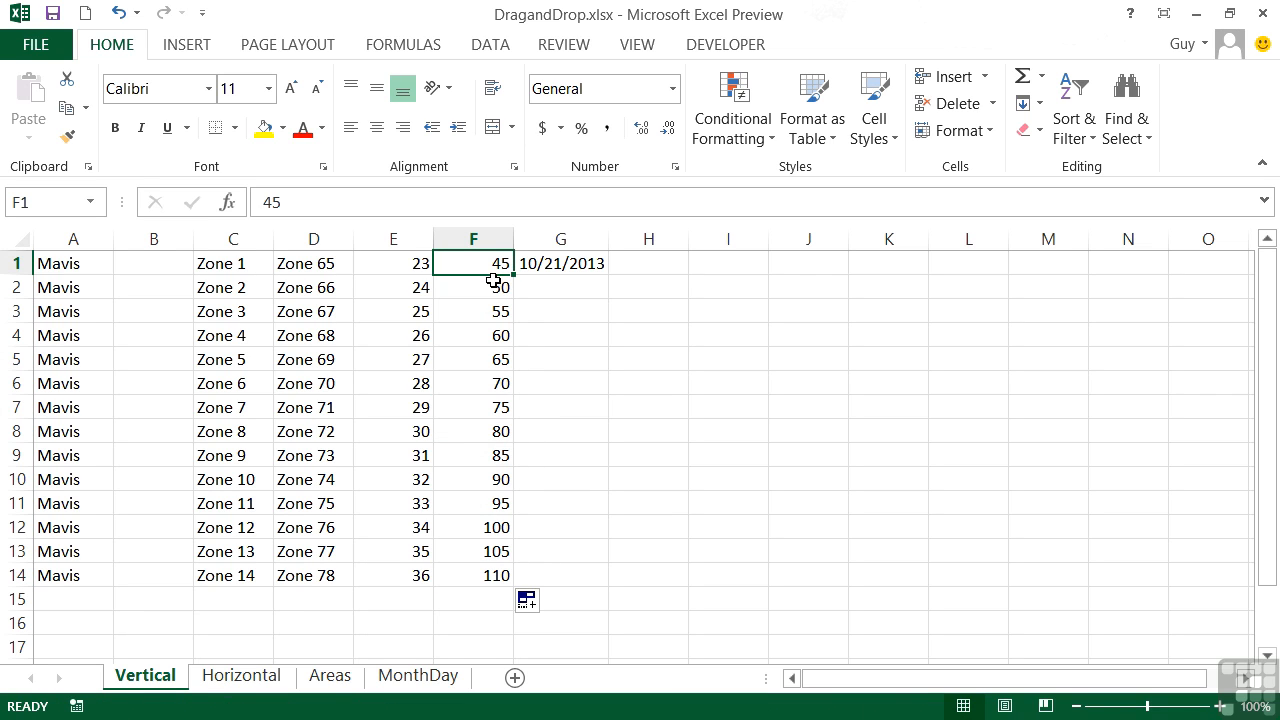
pyautogui.click(494, 284)
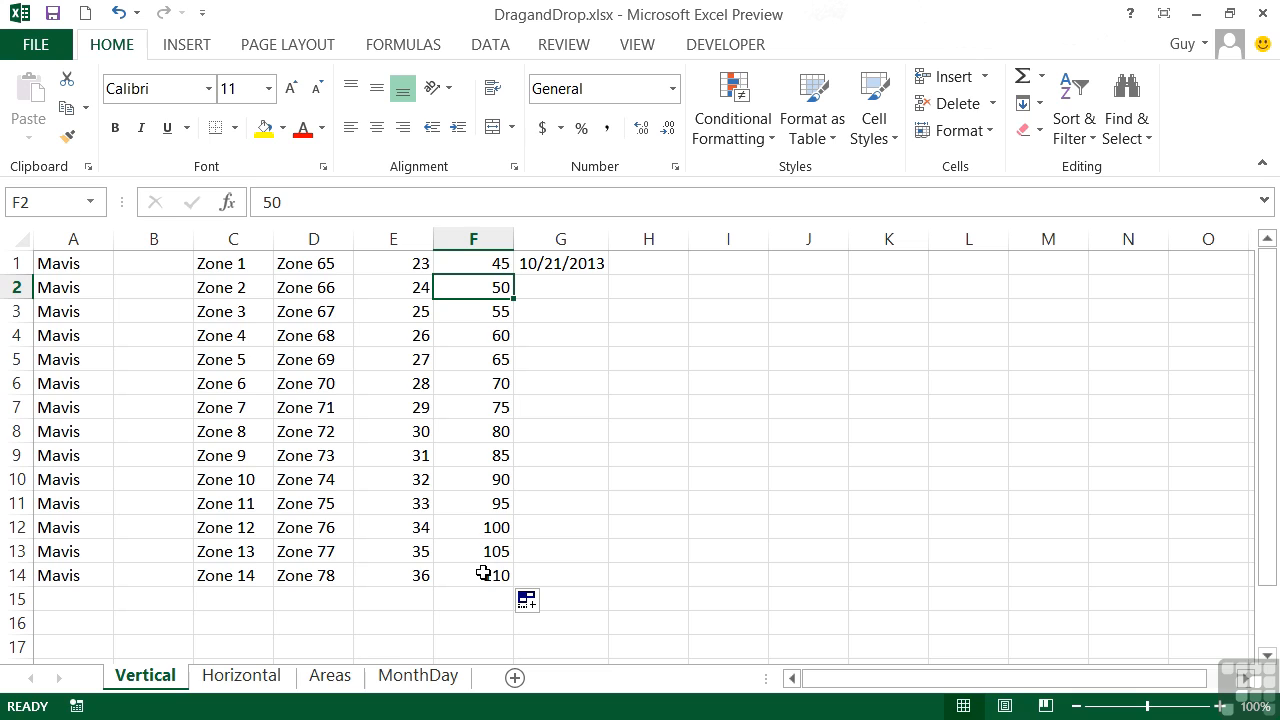
# Fill the date in G1 down to G14.
pyautogui.press('Up')
pyautogui.press('Right')
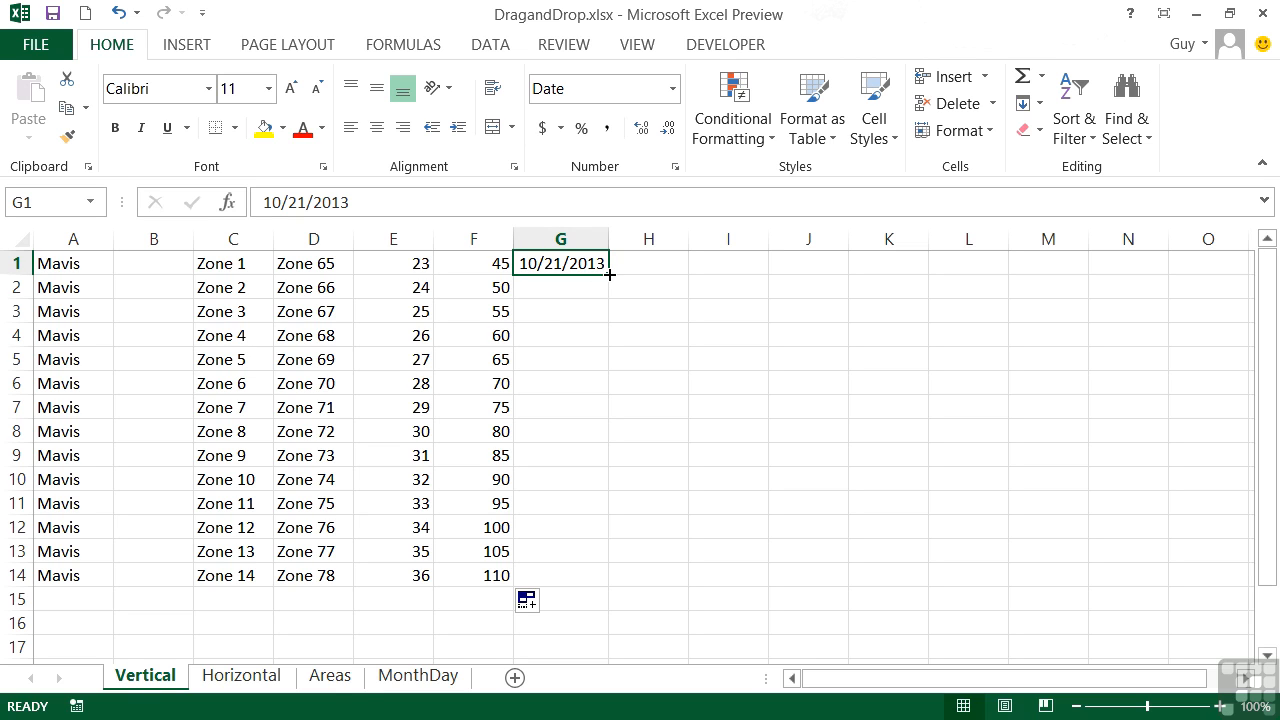
pyautogui.moveTo(609, 273); pyautogui.dragTo(586, 577)
# Examine the filled dates in column G, from G2 to G6 and from G12 to G14.
pyautogui.click(571, 287)
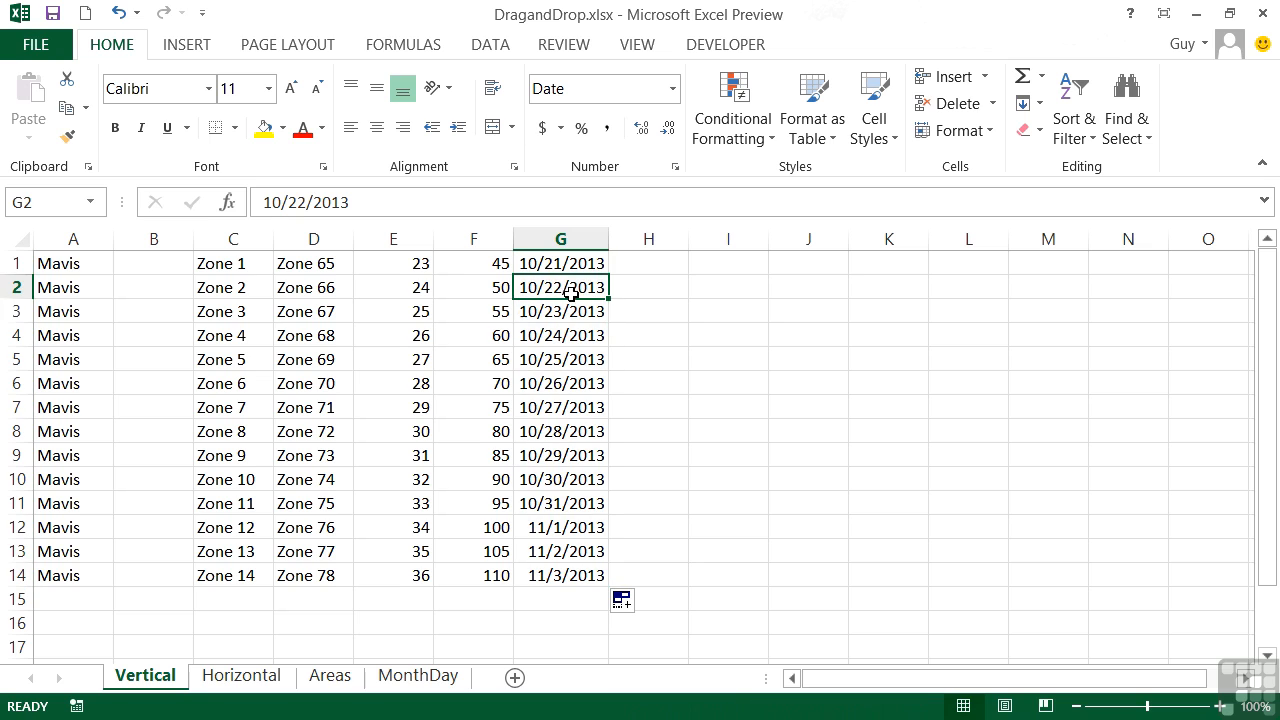
pyautogui.click(571, 309)
pyautogui.click(574, 334)
pyautogui.click(574, 359)
pyautogui.click(570, 385)
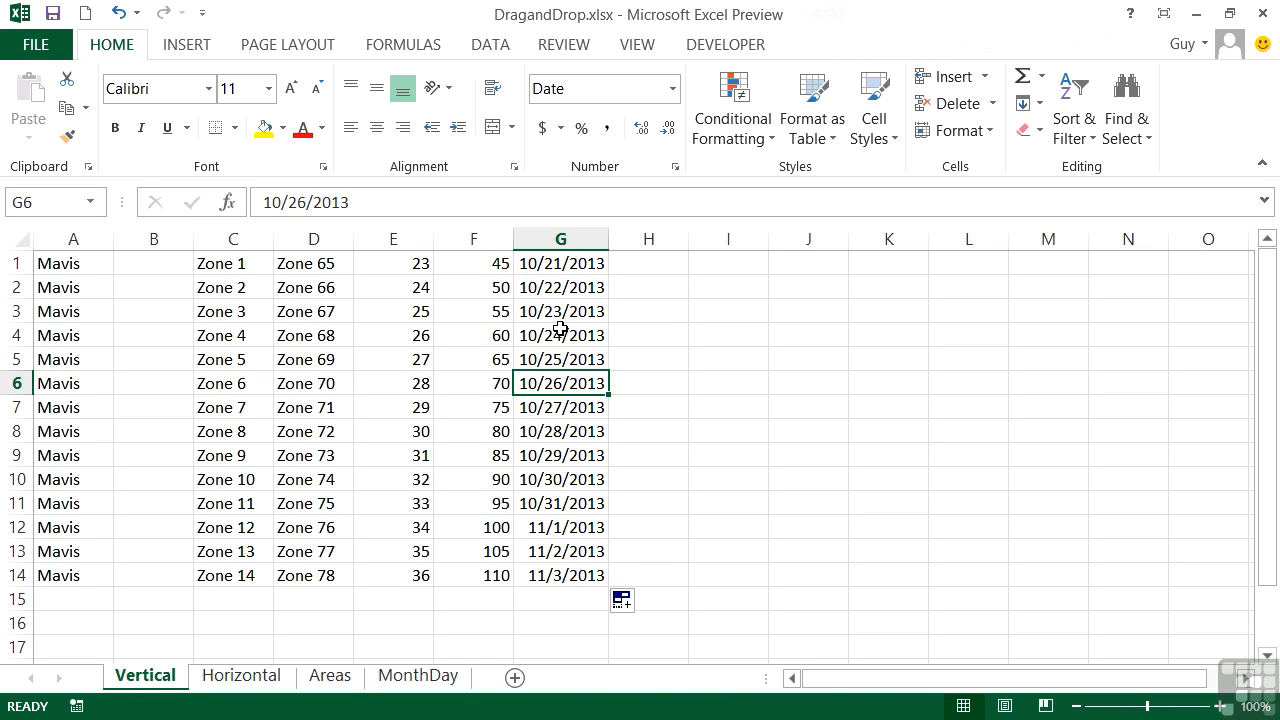
pyautogui.click(566, 526)
pyautogui.click(567, 551)
pyautogui.click(572, 576)
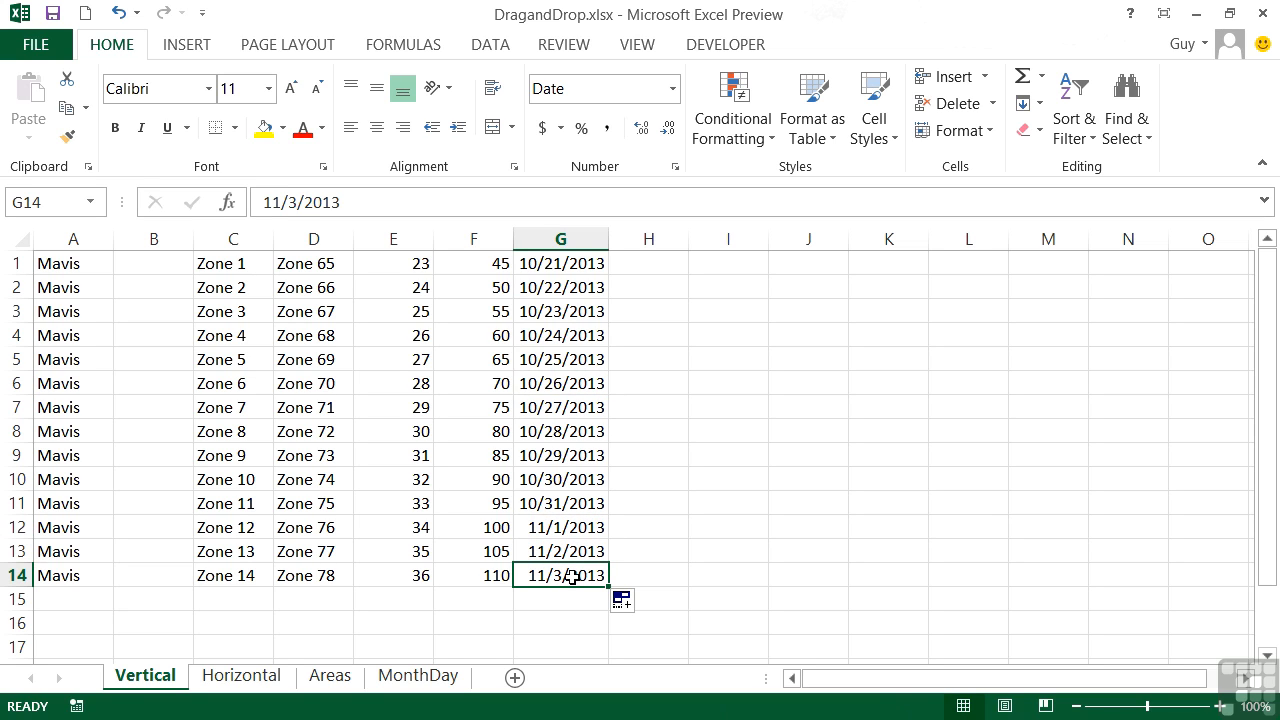
# Change the date fill in G1:G14 to Copy Cells so every row repeats the first date.
pyautogui.click(627, 606)
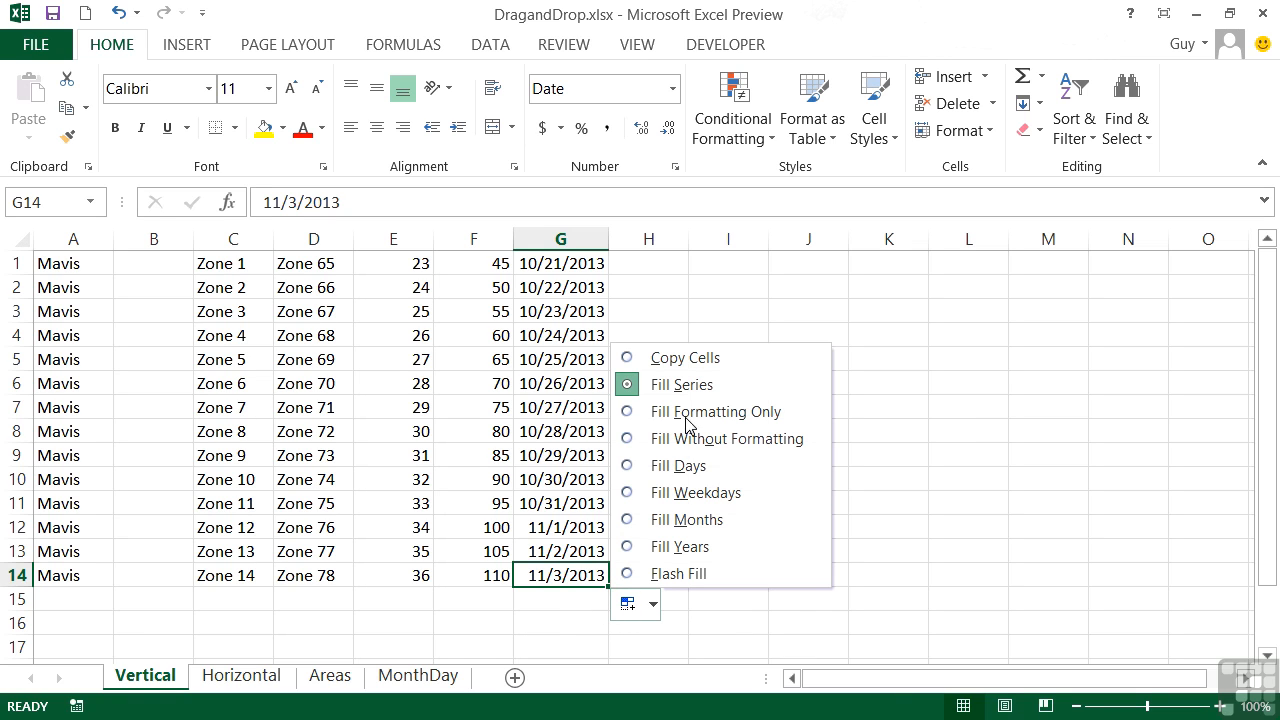
pyautogui.click(665, 358)
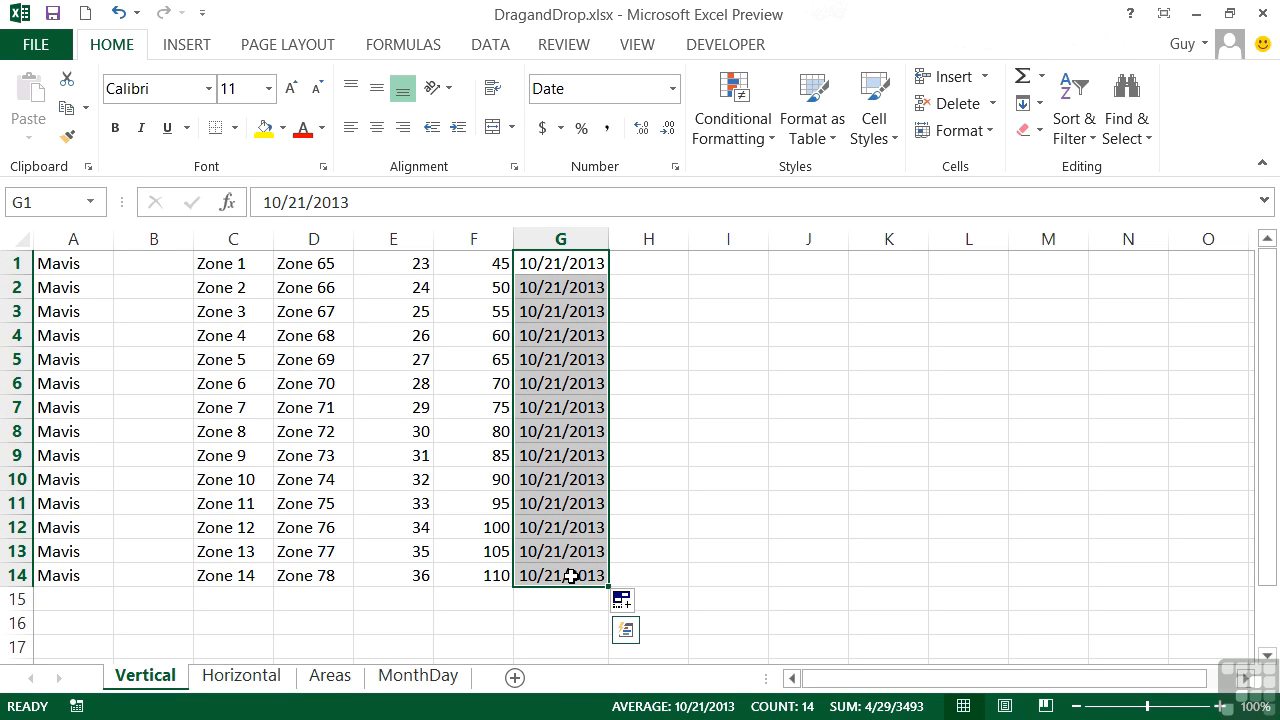
pyautogui.click(411, 266)
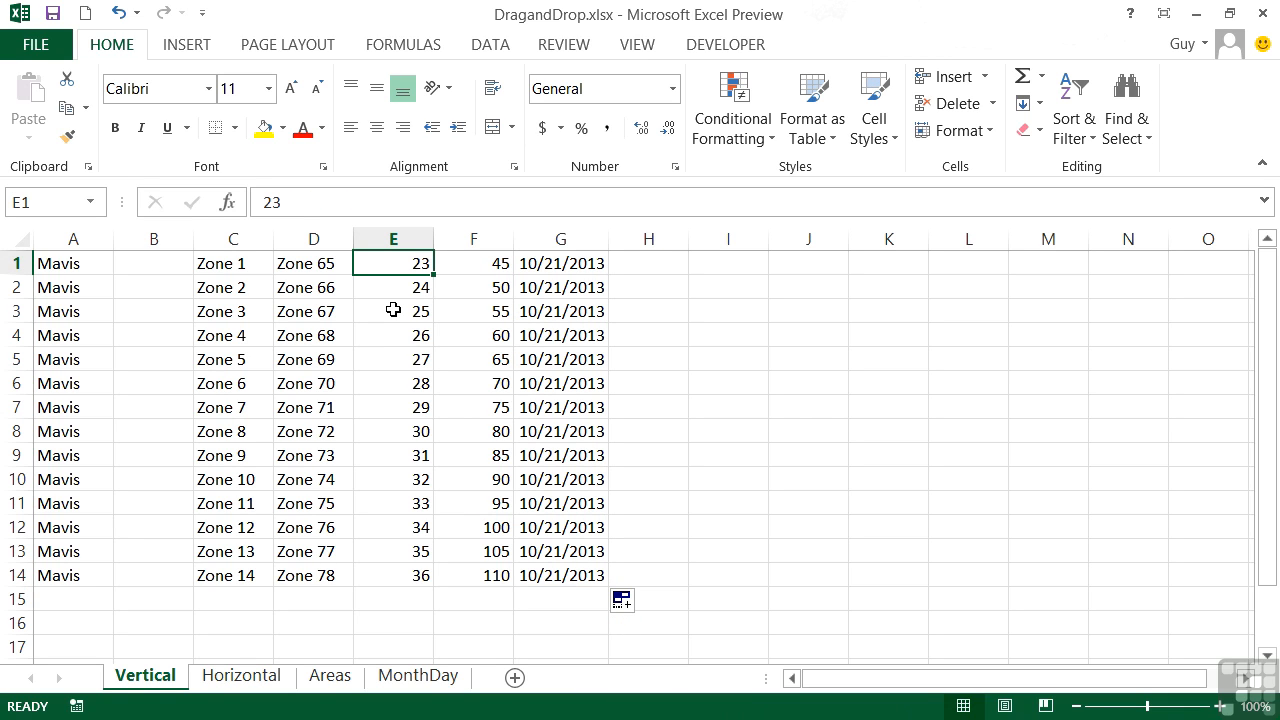
pyautogui.moveTo(496, 268); pyautogui.dragTo(494, 280)
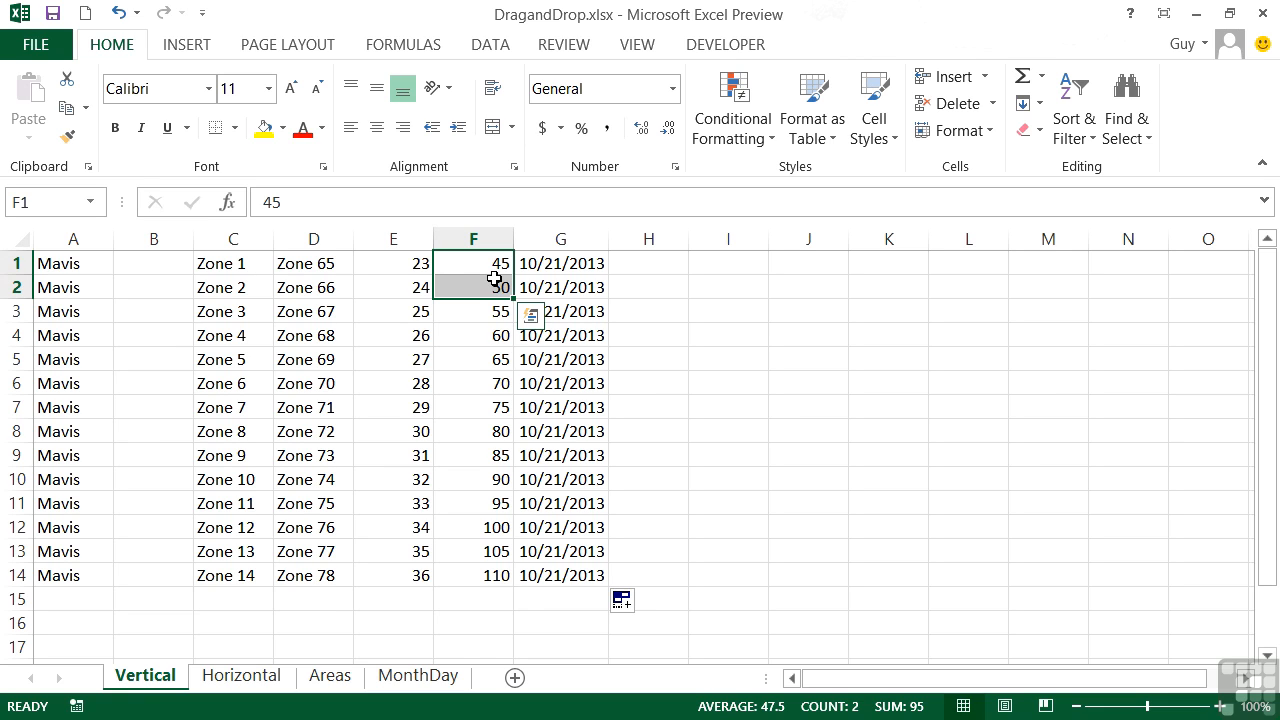
# On the Horizontal sheet, fill the name in A1 across to I1 and extend Area 51 from A3 across to I3.
pyautogui.click(222, 676)
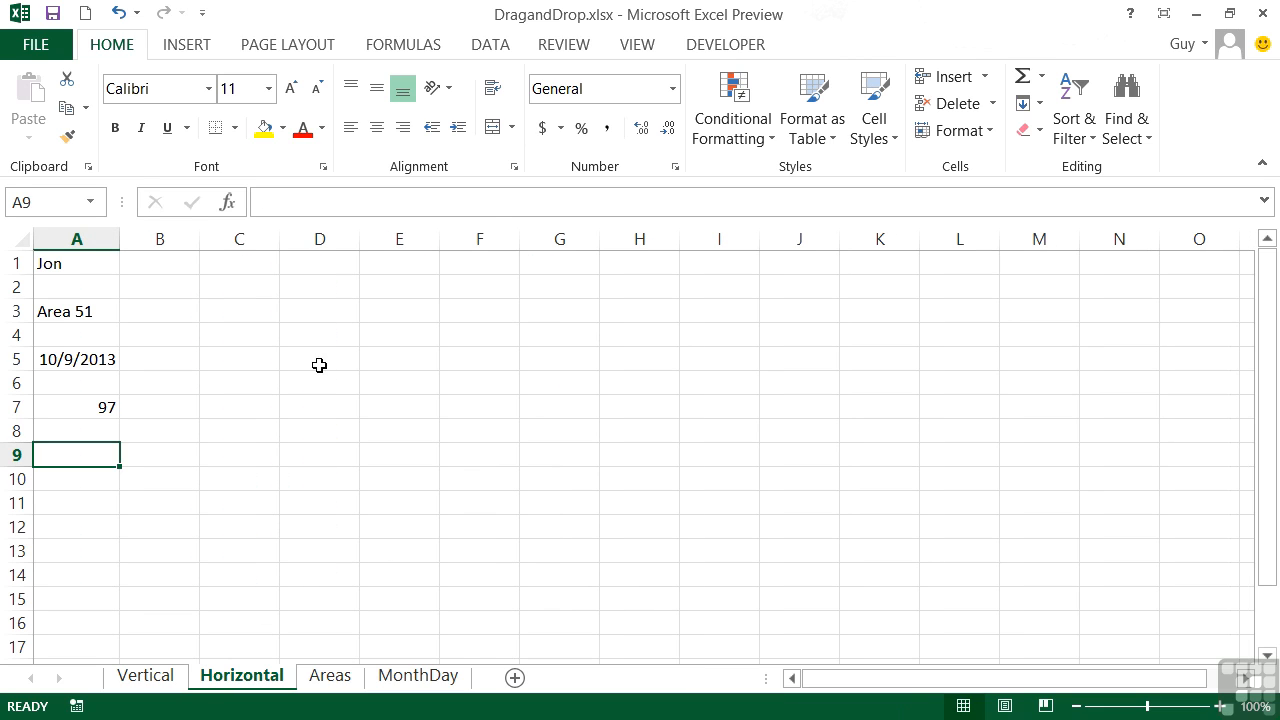
pyautogui.click(100, 265)
pyautogui.moveTo(121, 273); pyautogui.dragTo(772, 272)
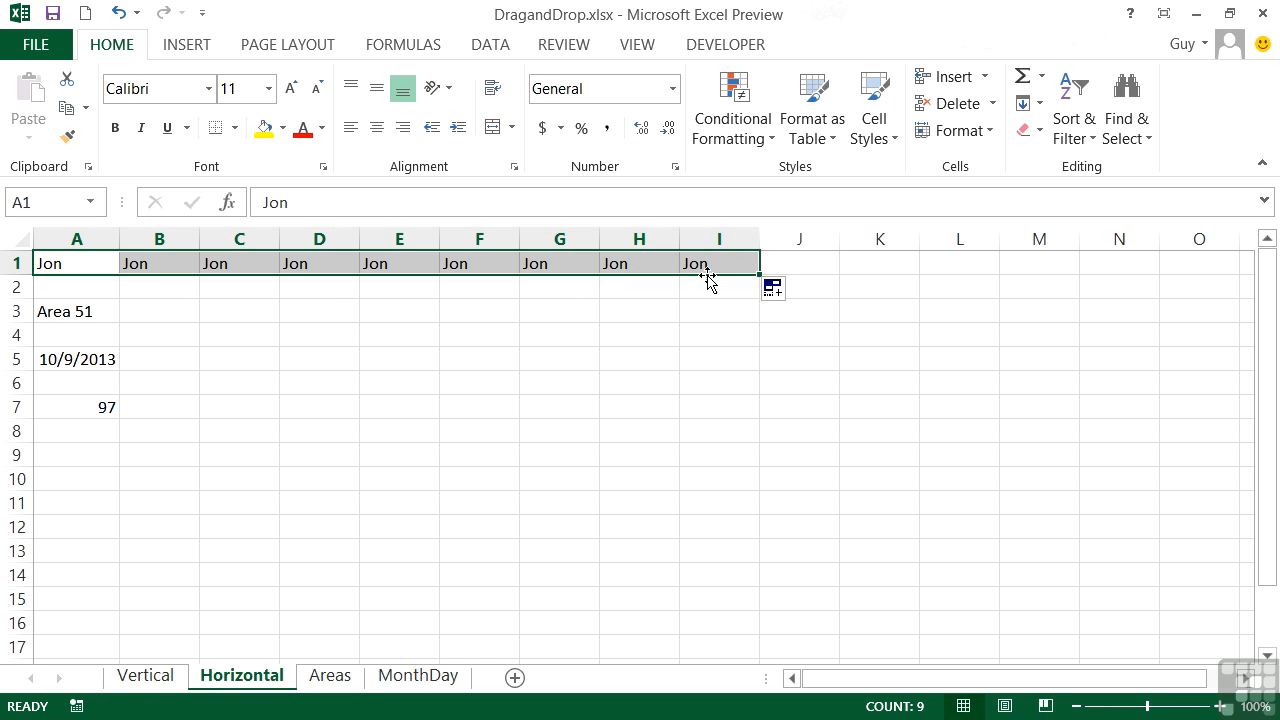
pyautogui.click(108, 312)
pyautogui.moveTo(124, 325); pyautogui.dragTo(771, 295)
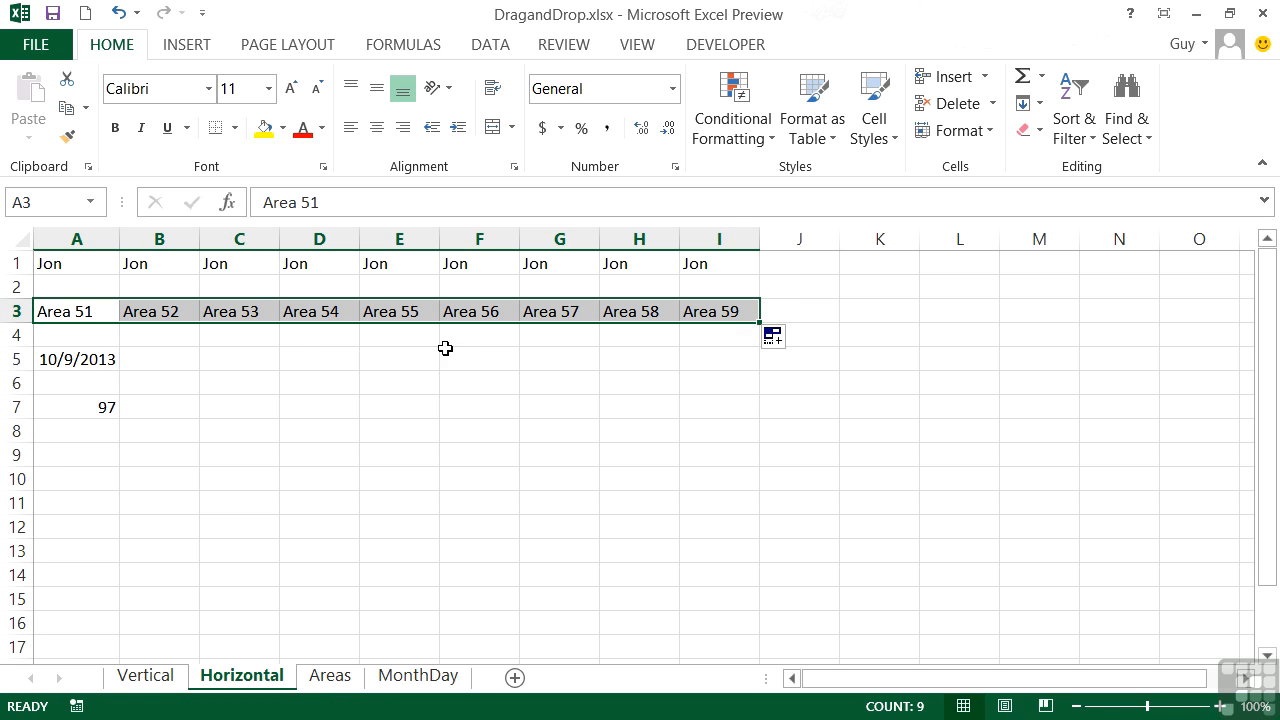
# Fill the date in A5 across to I5 and widen columns B through I to fit the dates.
pyautogui.click(99, 359)
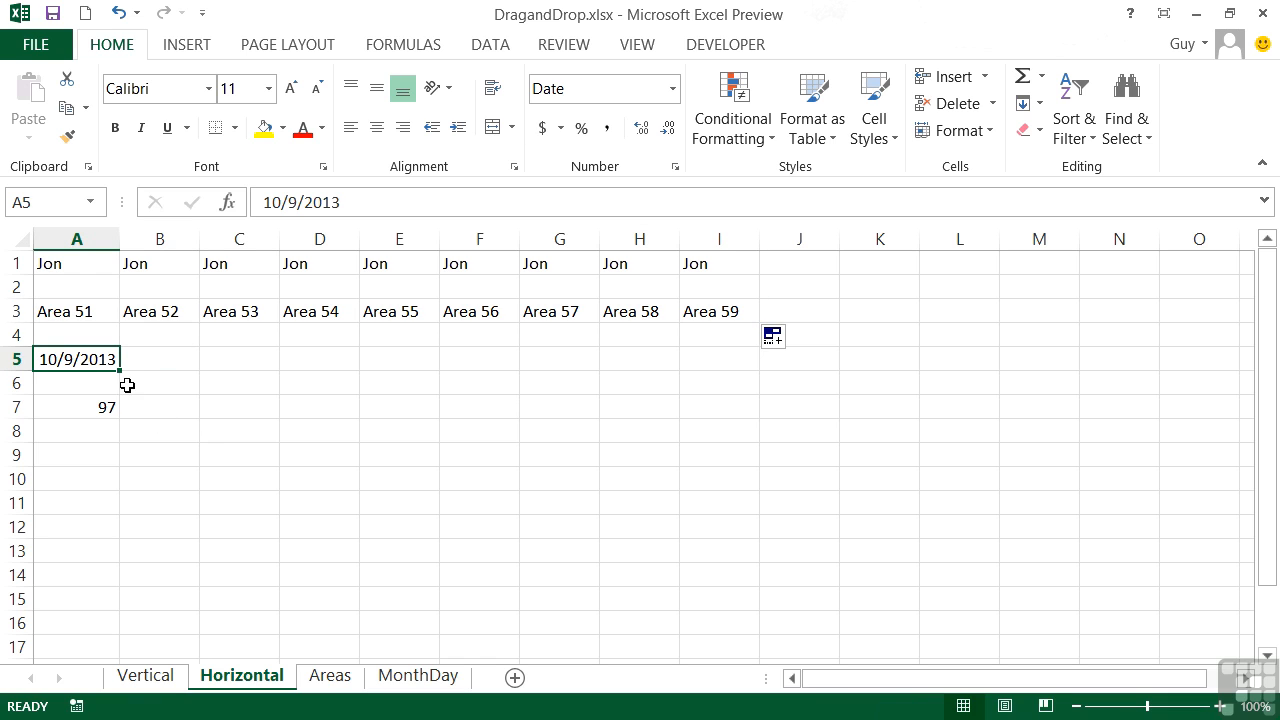
pyautogui.moveTo(120, 370); pyautogui.dragTo(748, 350)
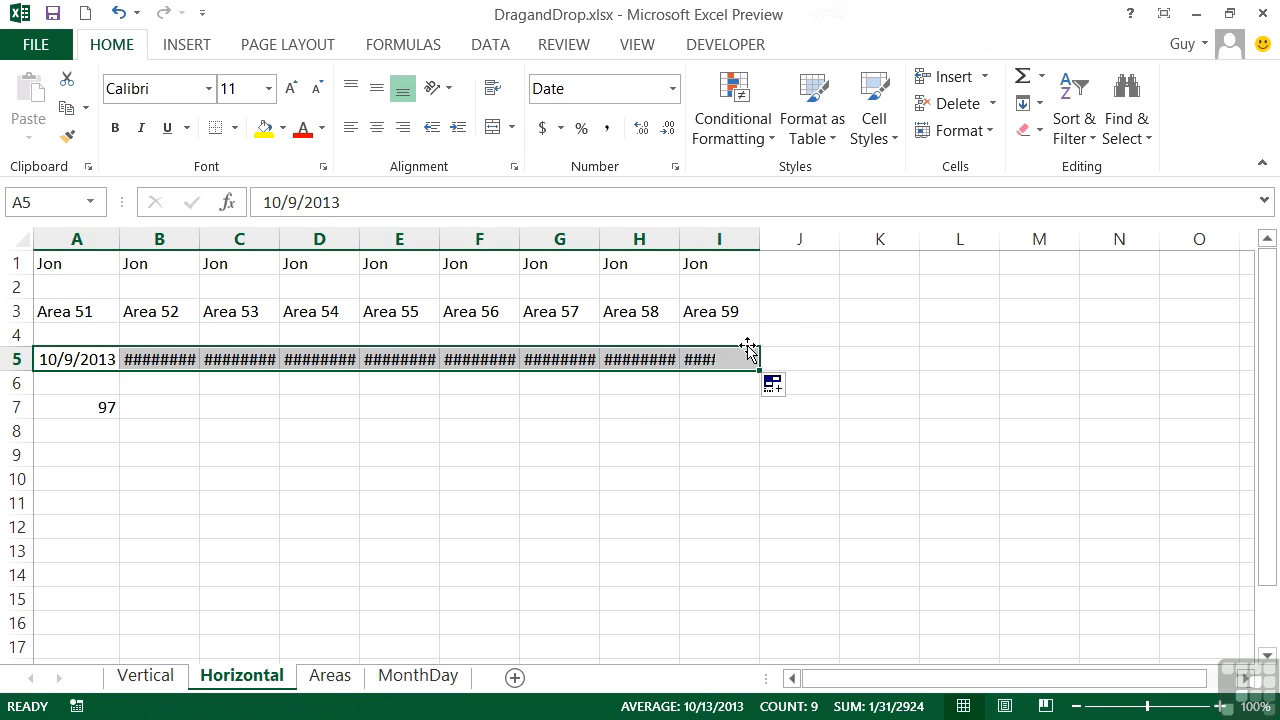
pyautogui.click(151, 360)
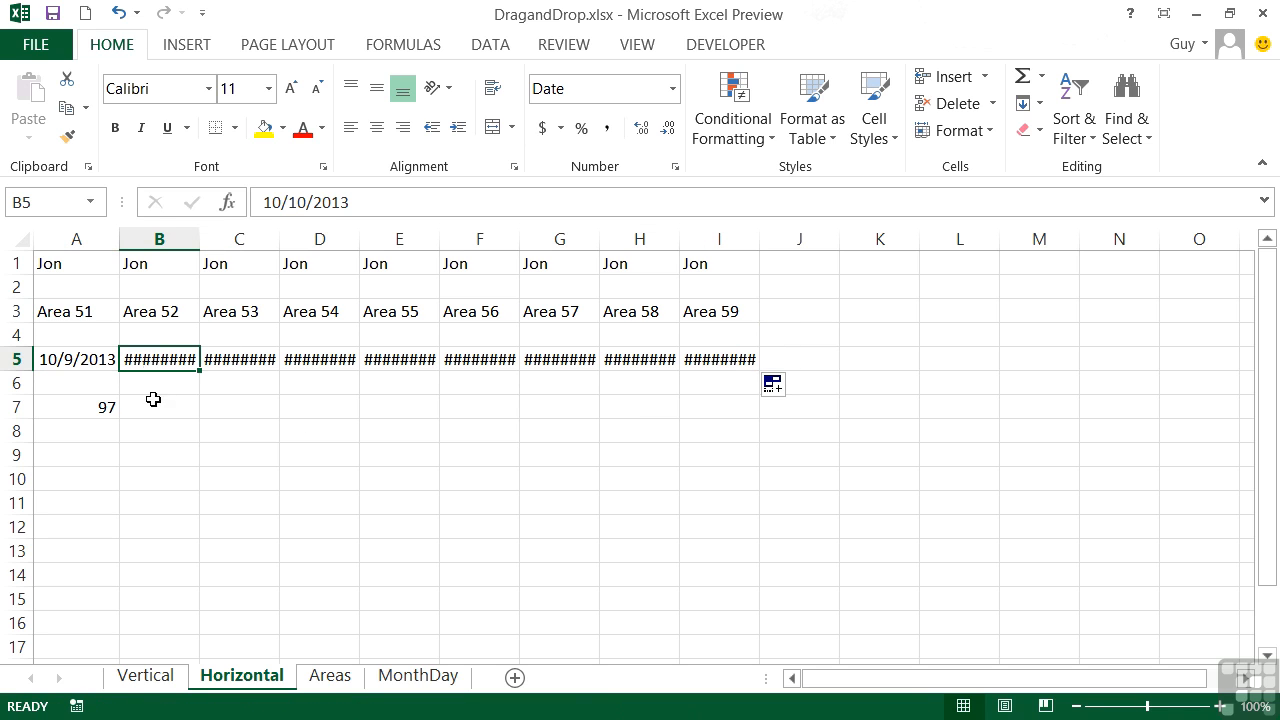
pyautogui.moveTo(203, 352); pyautogui.dragTo(209, 341)
pyautogui.moveTo(199, 238); pyautogui.dragTo(219, 238)
pyautogui.moveTo(299, 238); pyautogui.dragTo(827, 237)
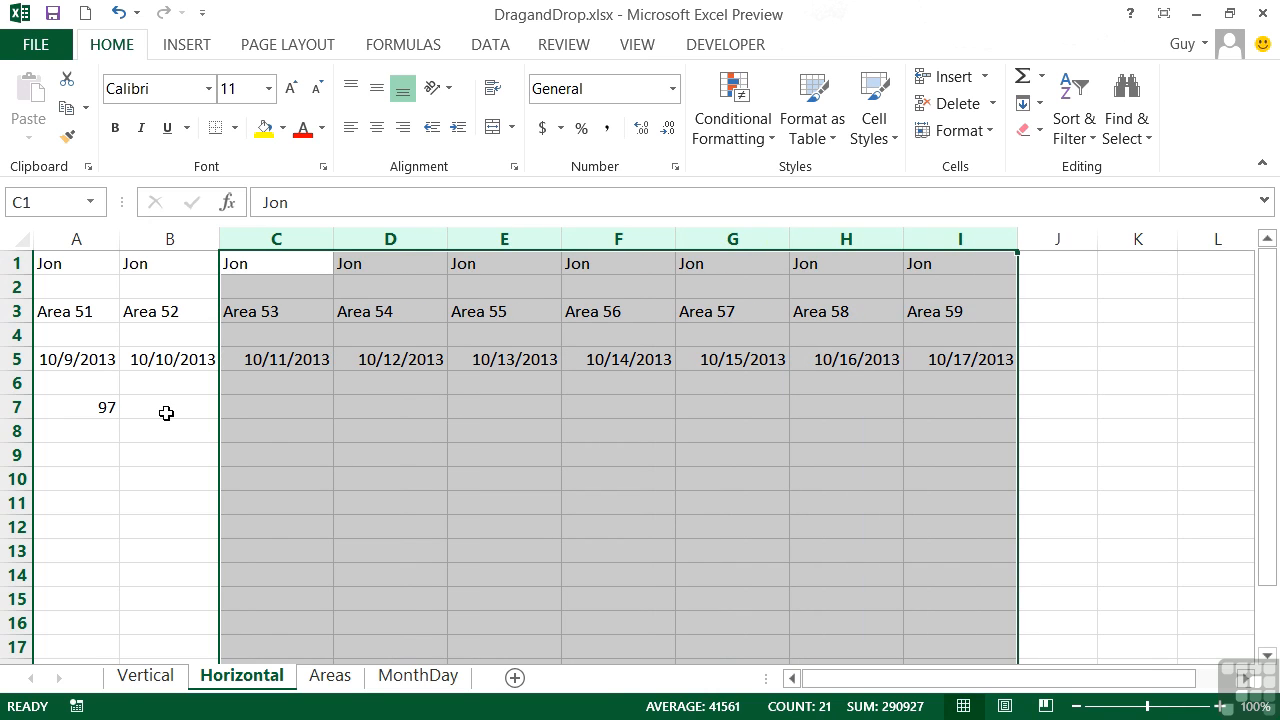
# Fill the number 97 in A7 across to I7.
pyautogui.click(116, 415)
pyautogui.moveTo(121, 423); pyautogui.dragTo(988, 419)
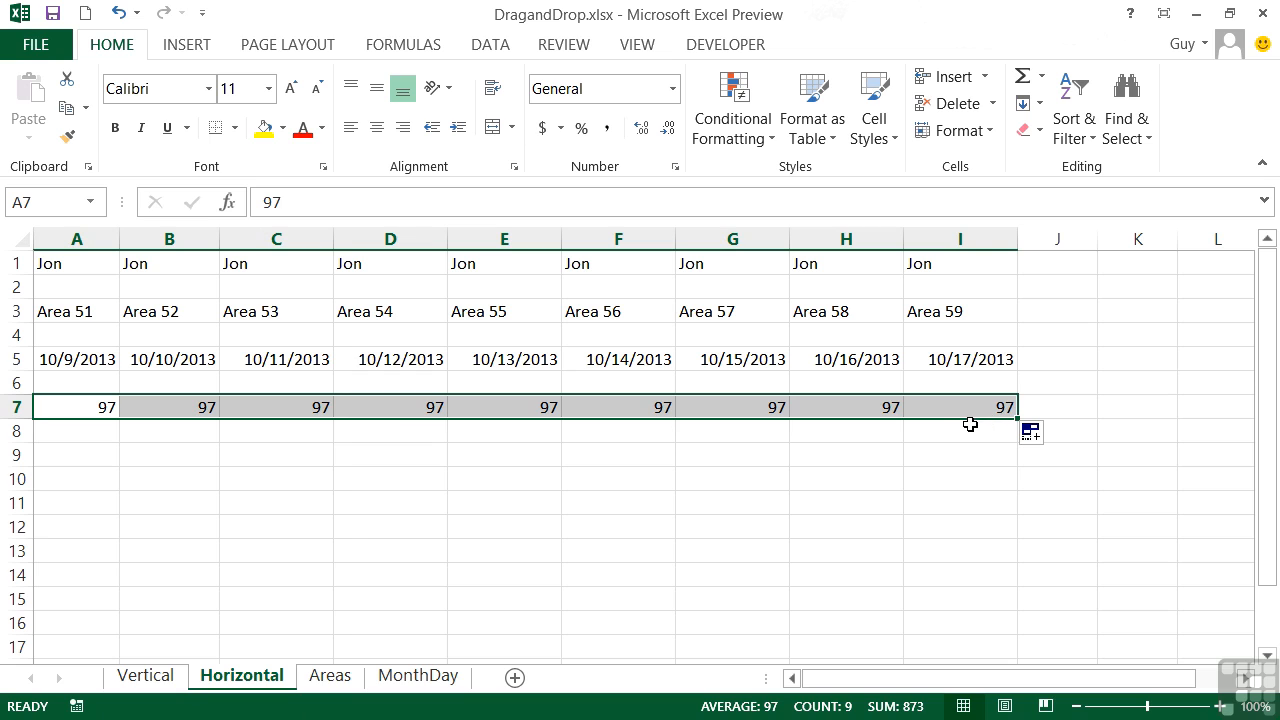
# Change the number fill in A7:I7 to Fill Series so the values increase by one across the row.
pyautogui.click(1040, 442)
pyautogui.click(1090, 496)
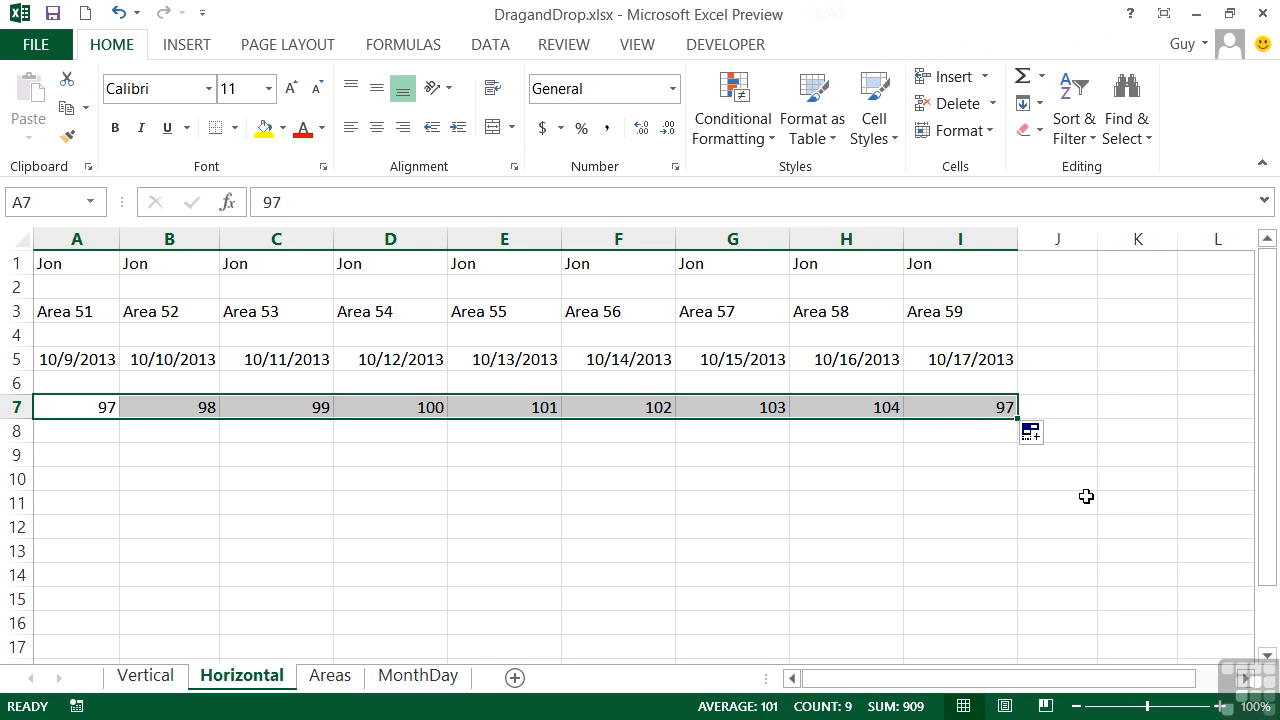
# Enter 67 in A9 and 60 in B9, and extend the decreasing series across to I9.
pyautogui.click(79, 452)
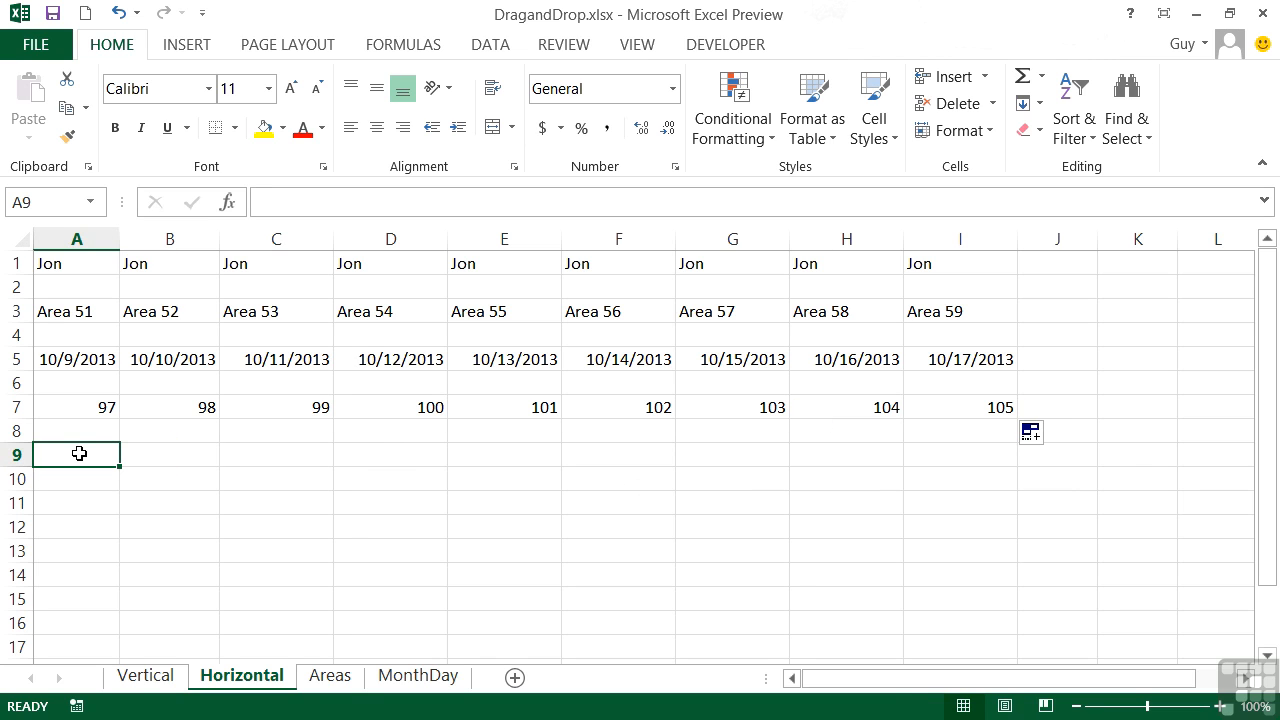
pyautogui.write('67')
pyautogui.press('Tab')
pyautogui.write('60')
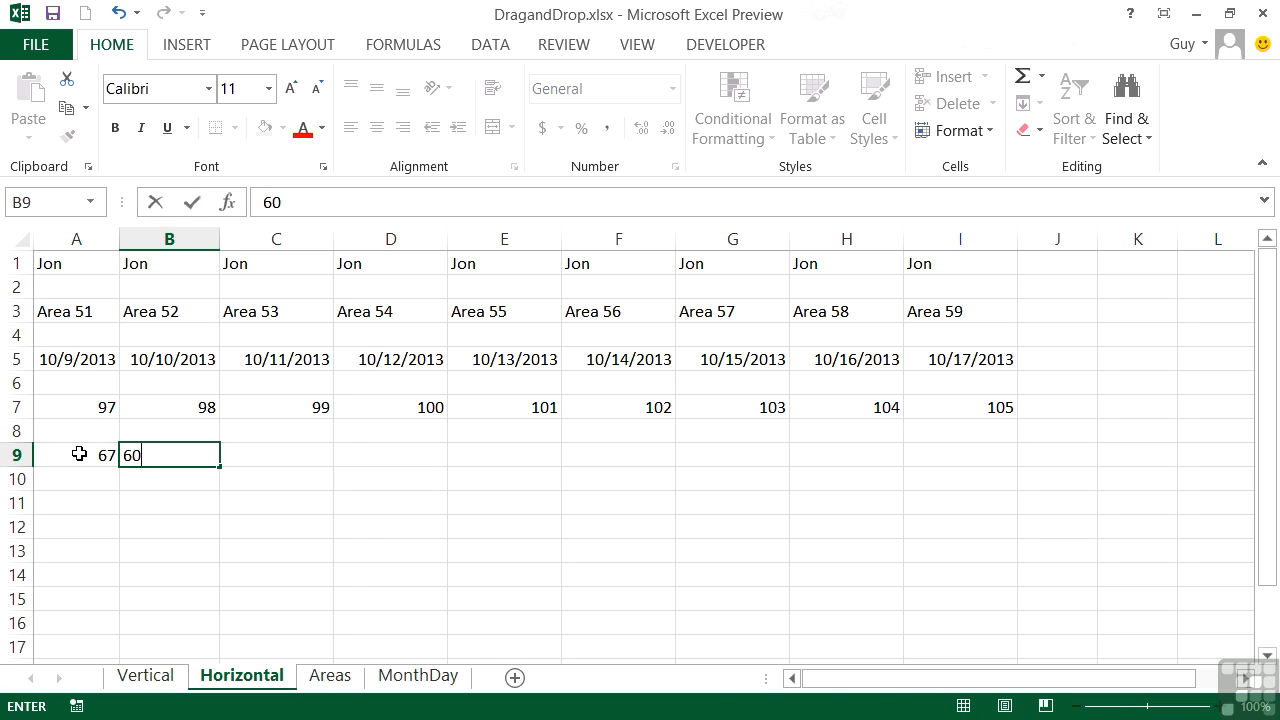
pyautogui.moveTo(79, 453); pyautogui.dragTo(171, 451)
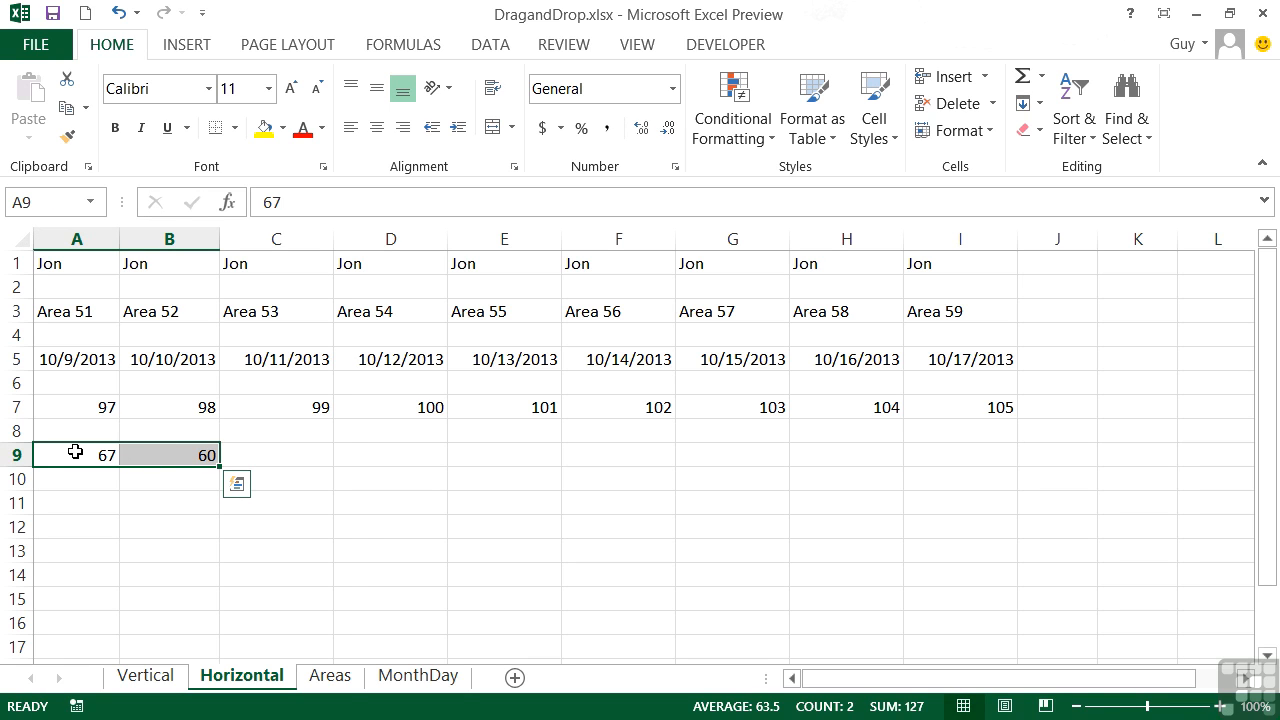
pyautogui.moveTo(219, 466); pyautogui.dragTo(975, 464)
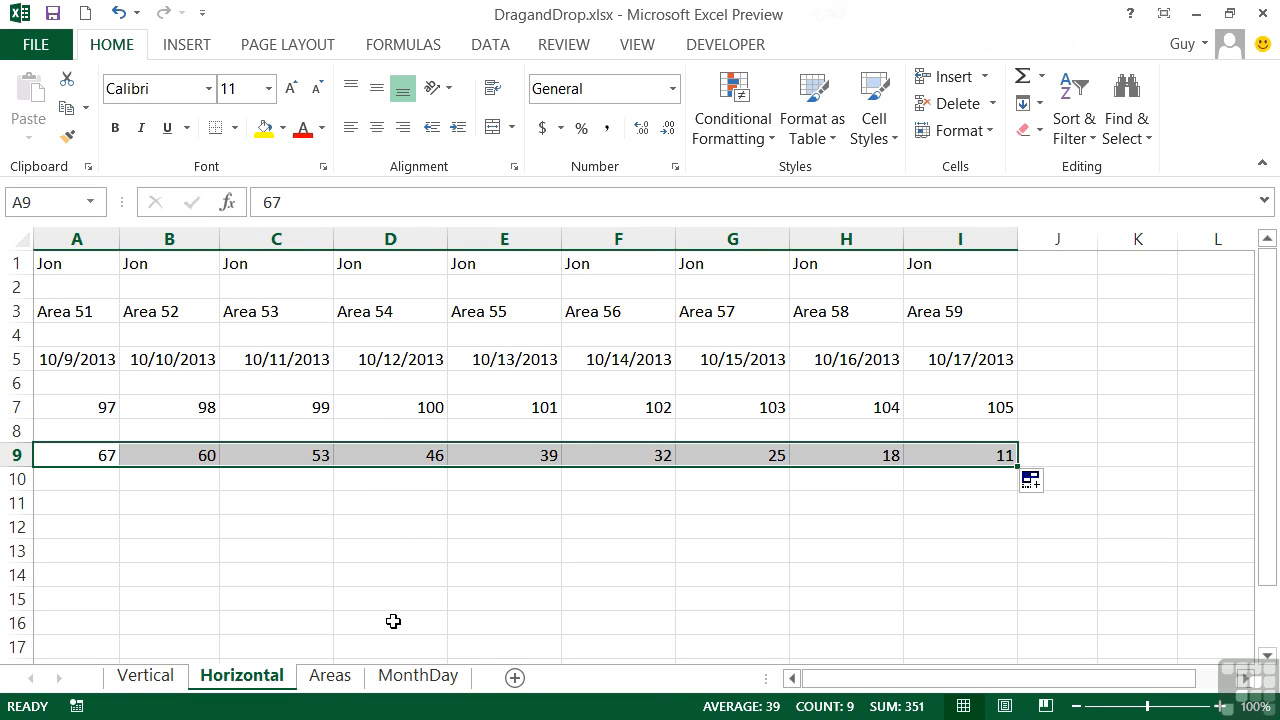
# On the Areas sheet, extend the fruit values in B2:E3 down to row 9 in a single fill.
pyautogui.click(330, 680)
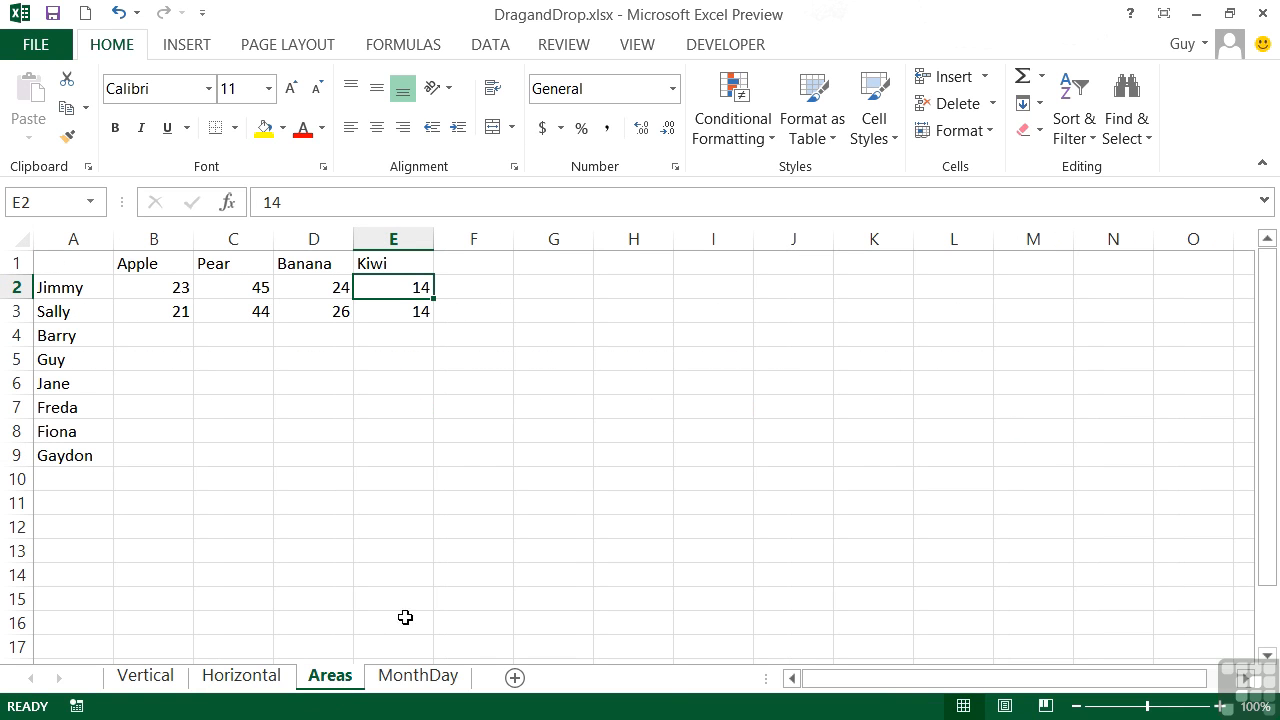
pyautogui.click(189, 295)
pyautogui.moveTo(192, 301); pyautogui.dragTo(397, 306)
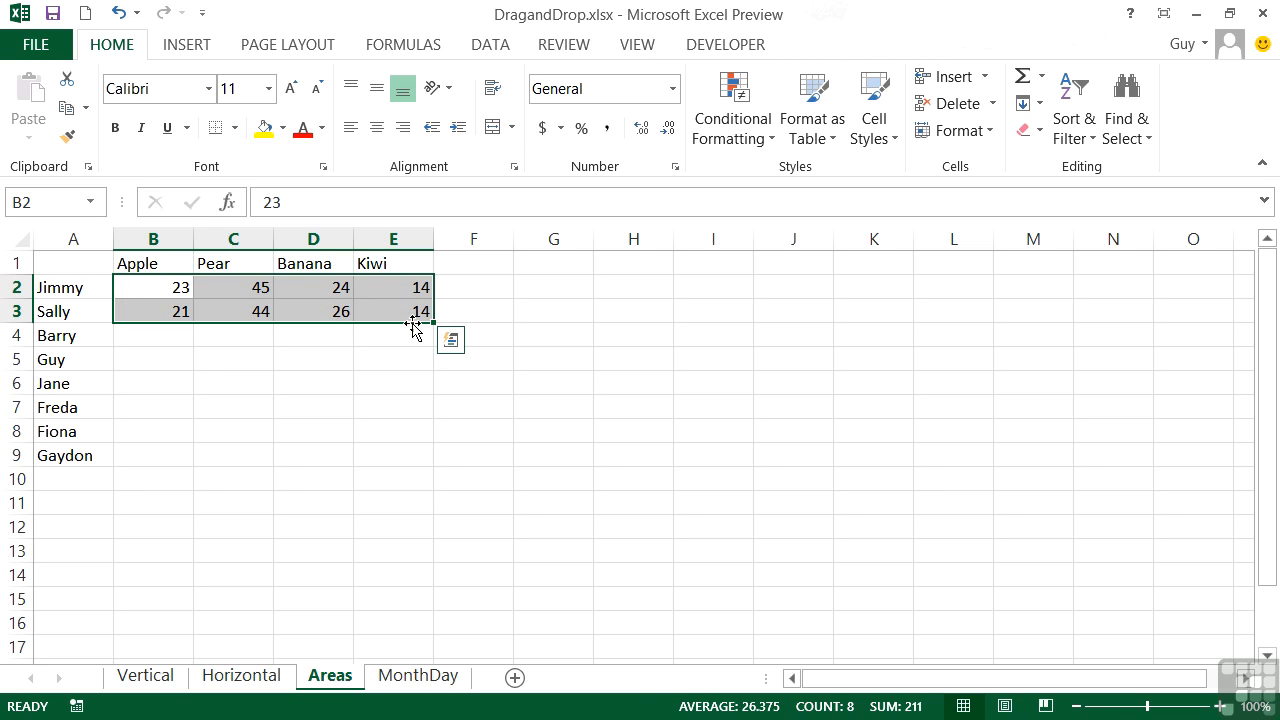
pyautogui.moveTo(434, 323); pyautogui.dragTo(428, 470)
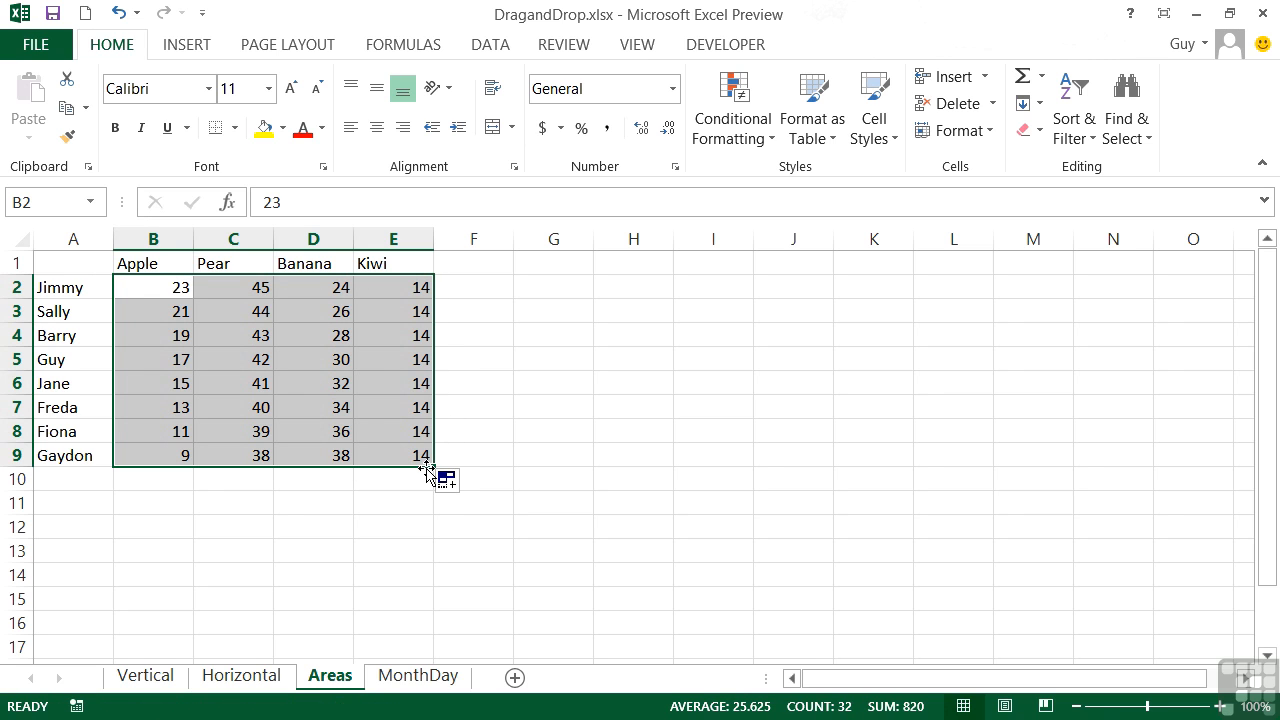
# Compare the starting pair in rows 2 and 3 of each fruit column with the values filled below it.
pyautogui.moveTo(164, 288); pyautogui.dragTo(168, 305)
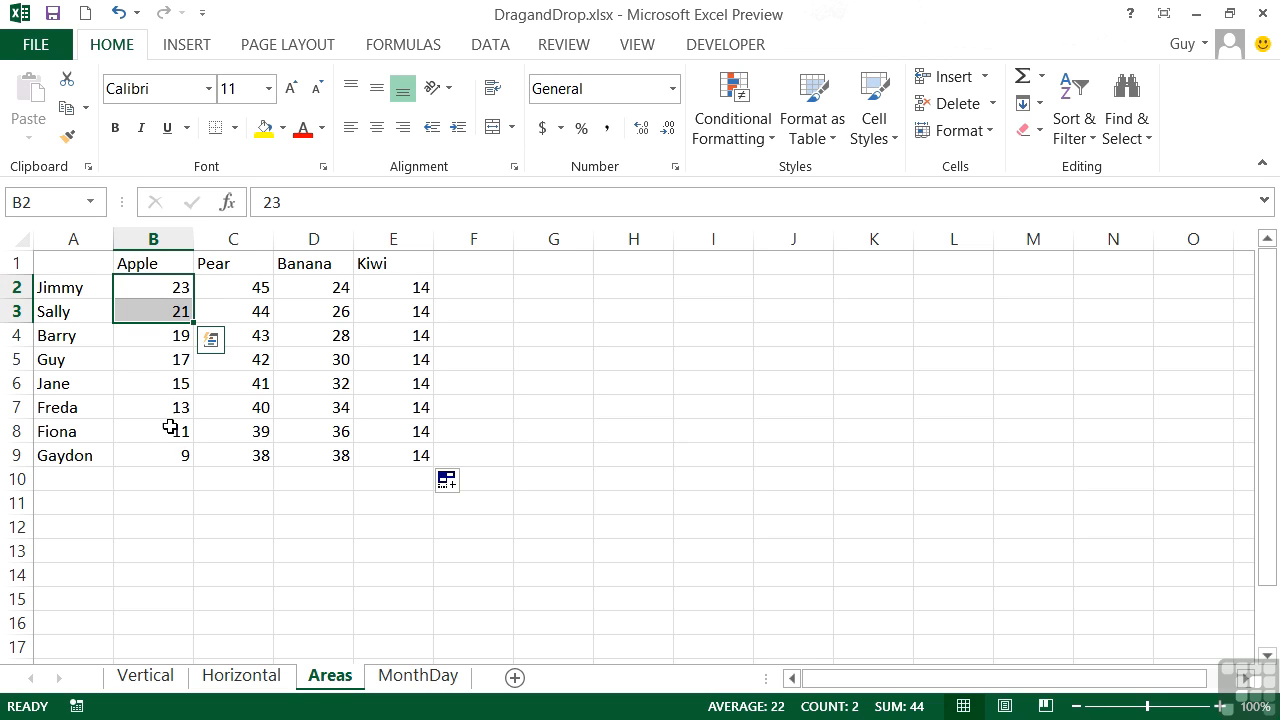
pyautogui.moveTo(254, 288); pyautogui.dragTo(270, 319)
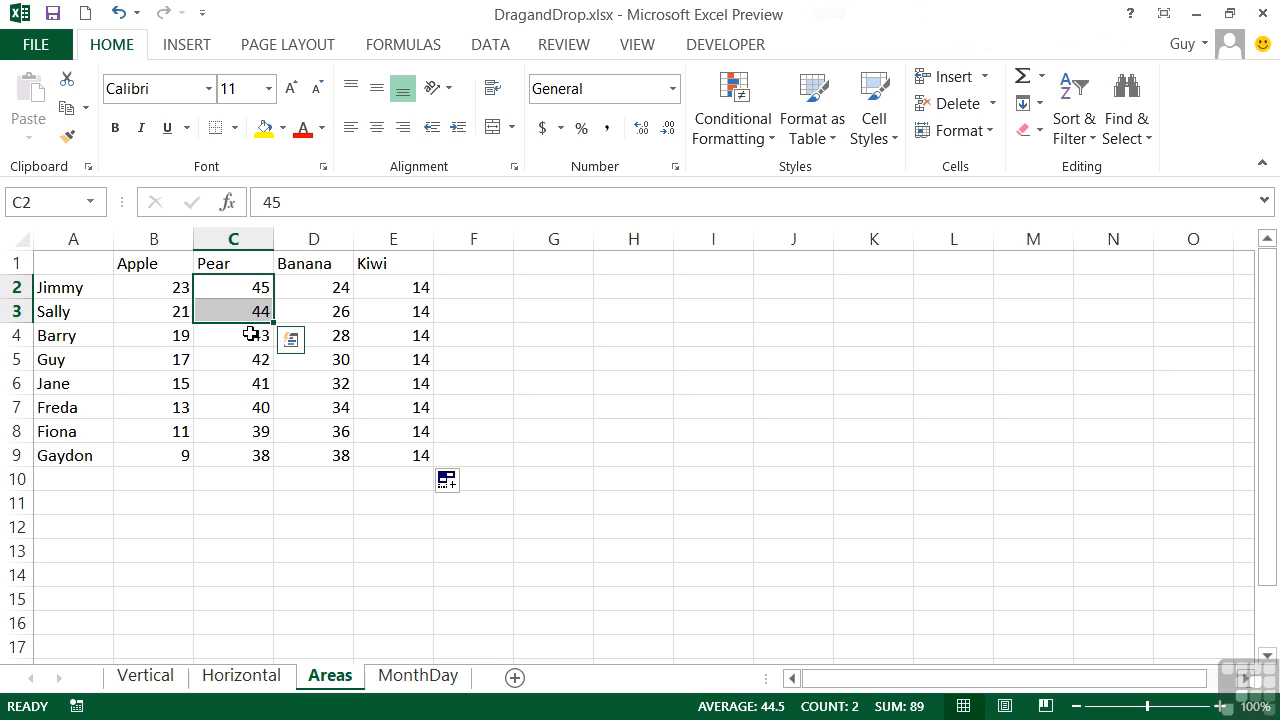
pyautogui.click(330, 288)
pyautogui.moveTo(330, 288); pyautogui.dragTo(331, 311)
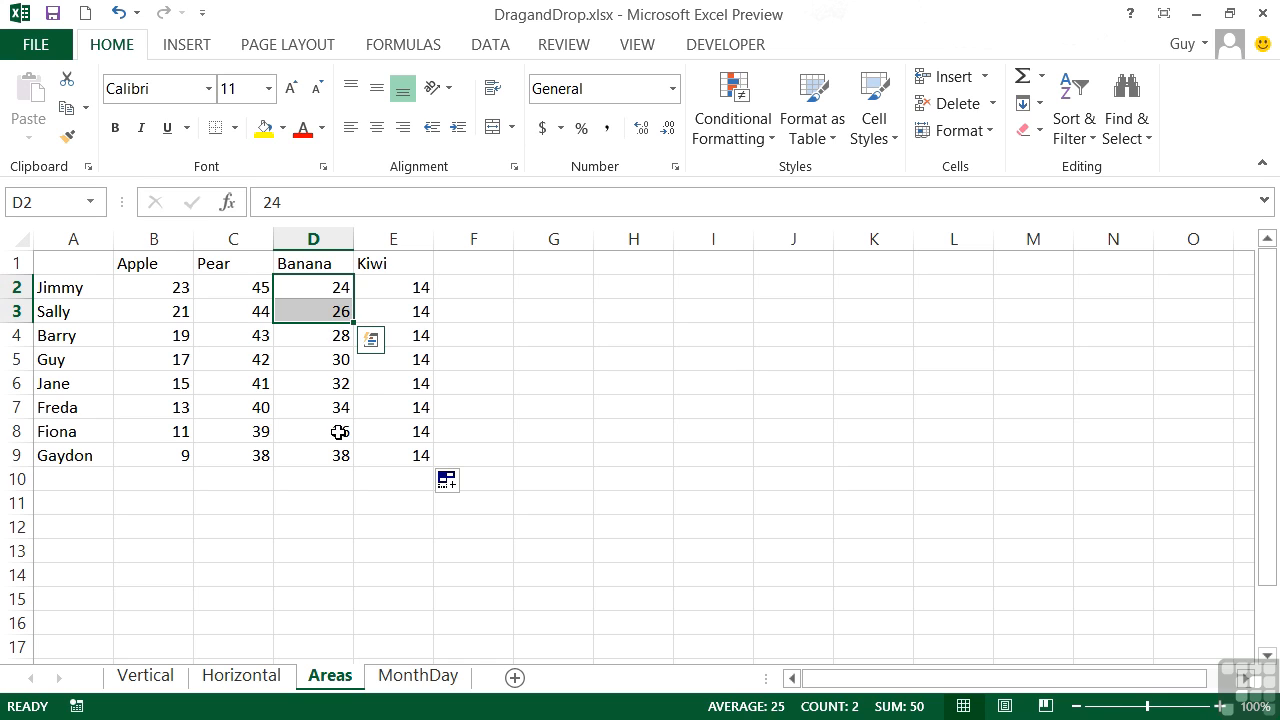
pyautogui.moveTo(411, 287); pyautogui.dragTo(409, 303)
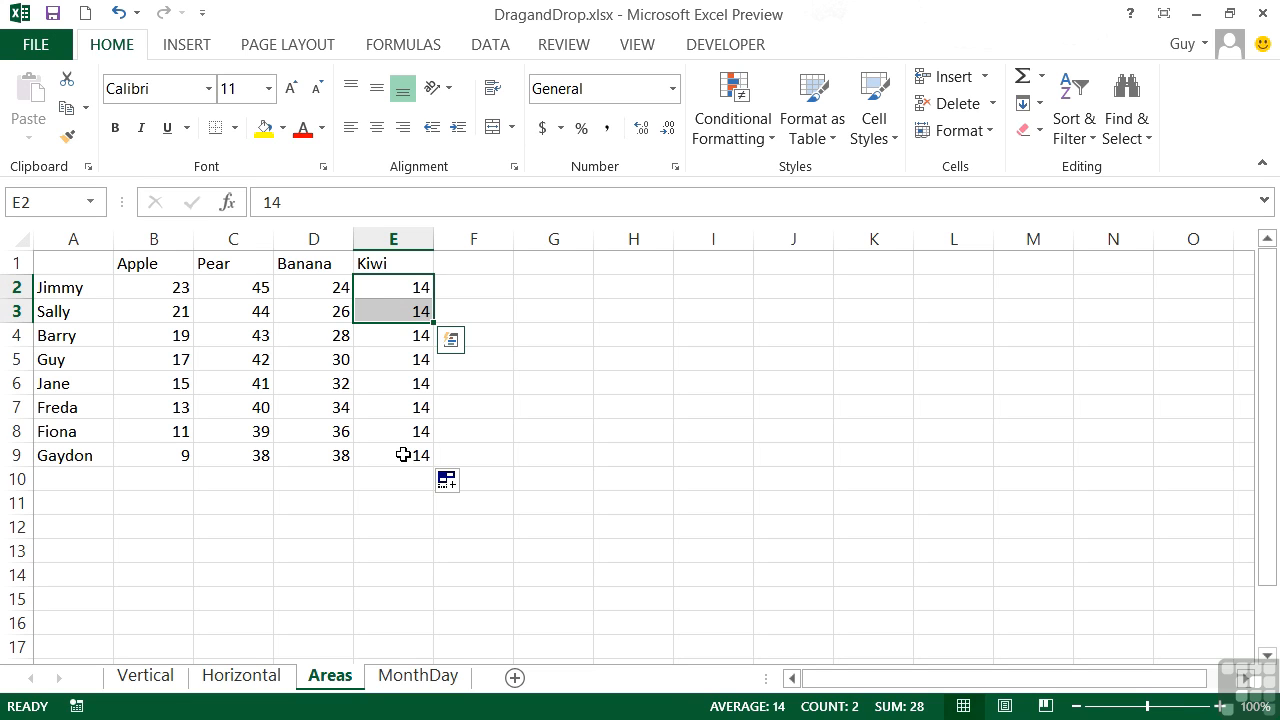
# On the MonthDay sheet, fill January from A1 down to A14 and September from A9 across to D9.
pyautogui.click(419, 680)
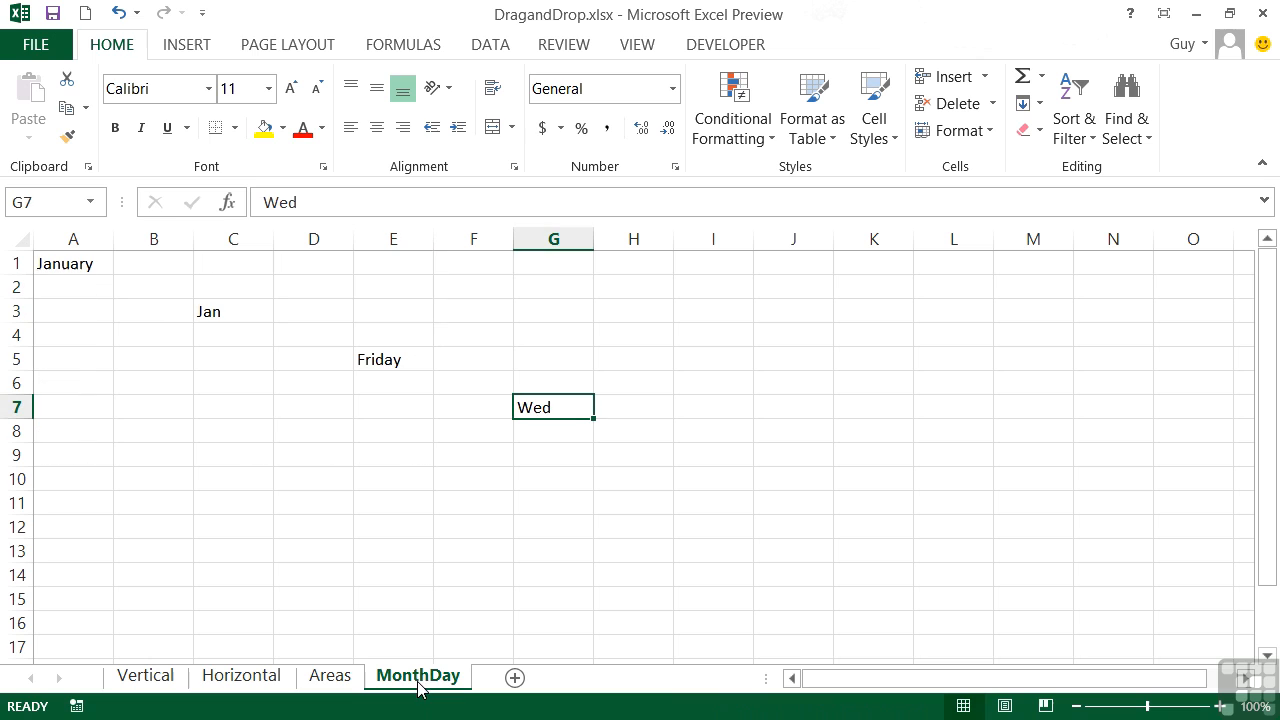
pyautogui.click(90, 266)
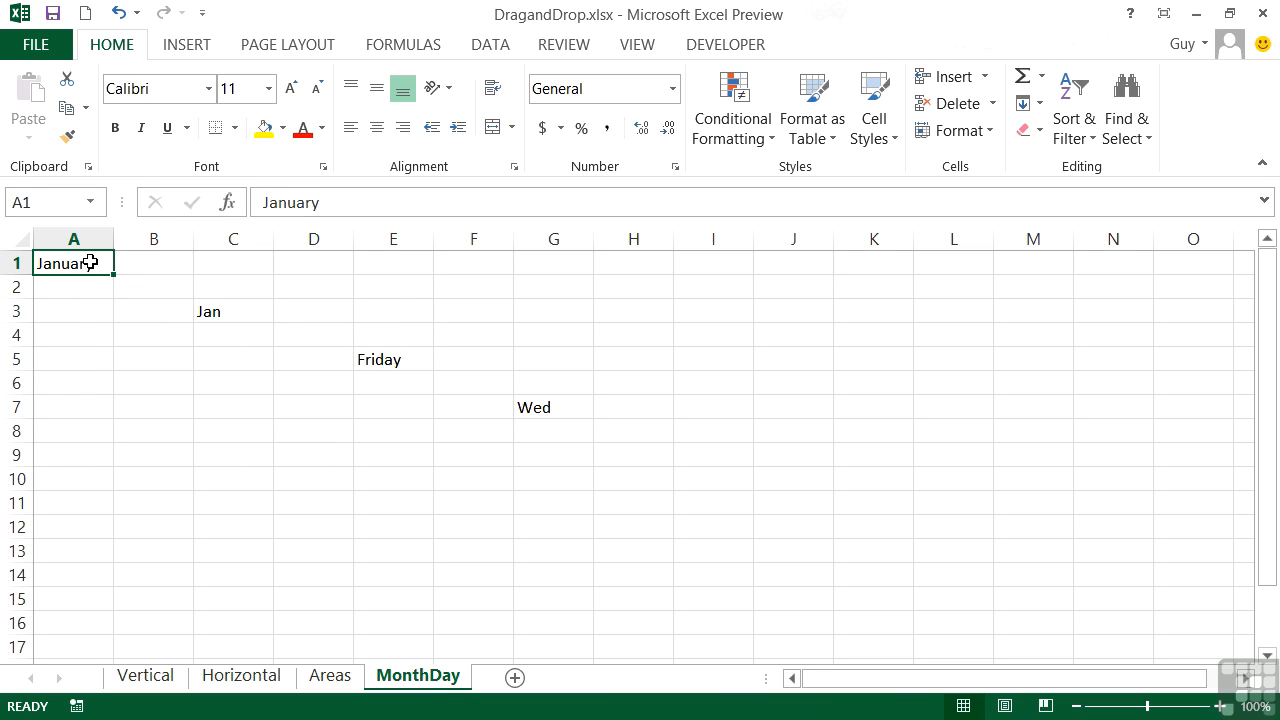
pyautogui.moveTo(115, 274); pyautogui.dragTo(112, 595)
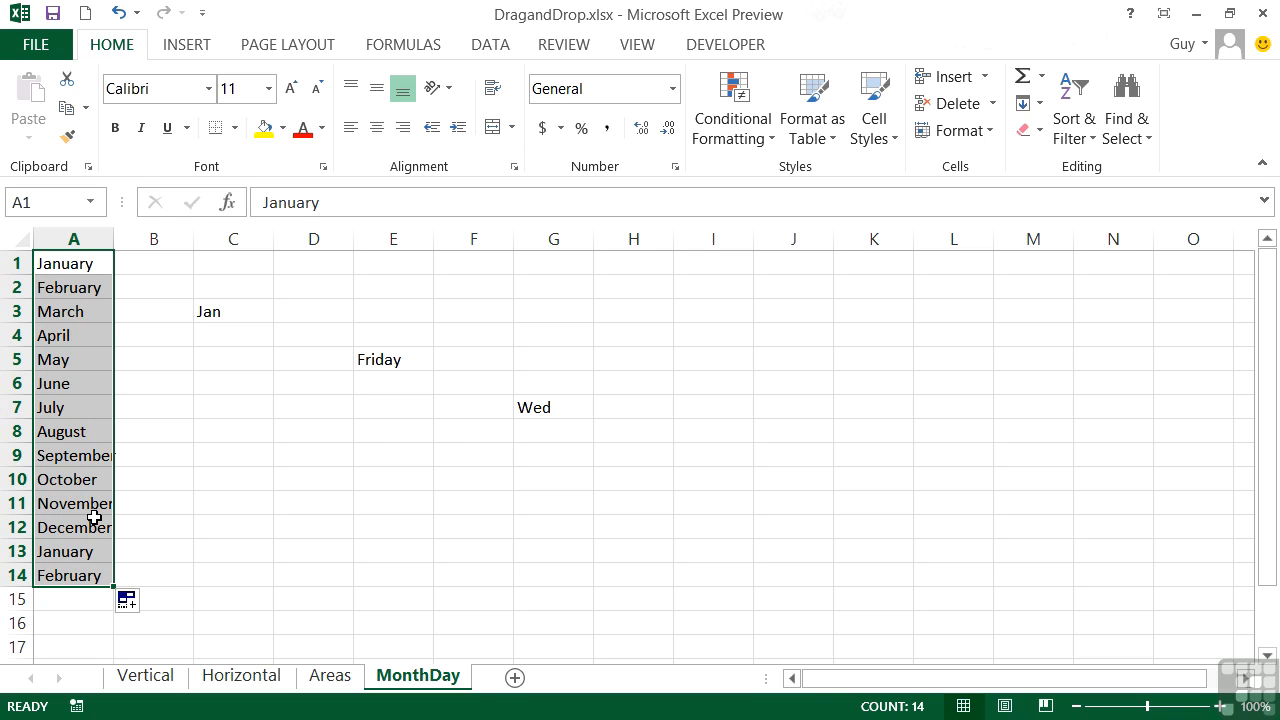
pyautogui.click(82, 460)
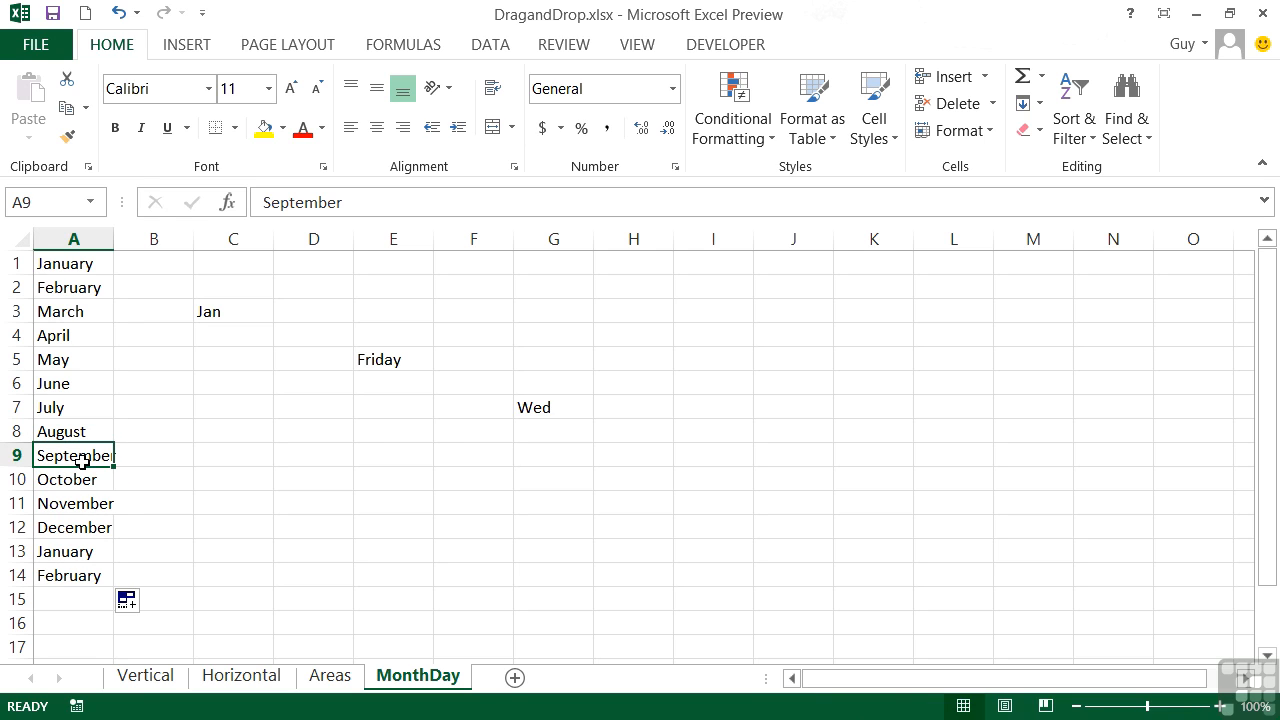
pyautogui.moveTo(118, 468); pyautogui.dragTo(326, 451)
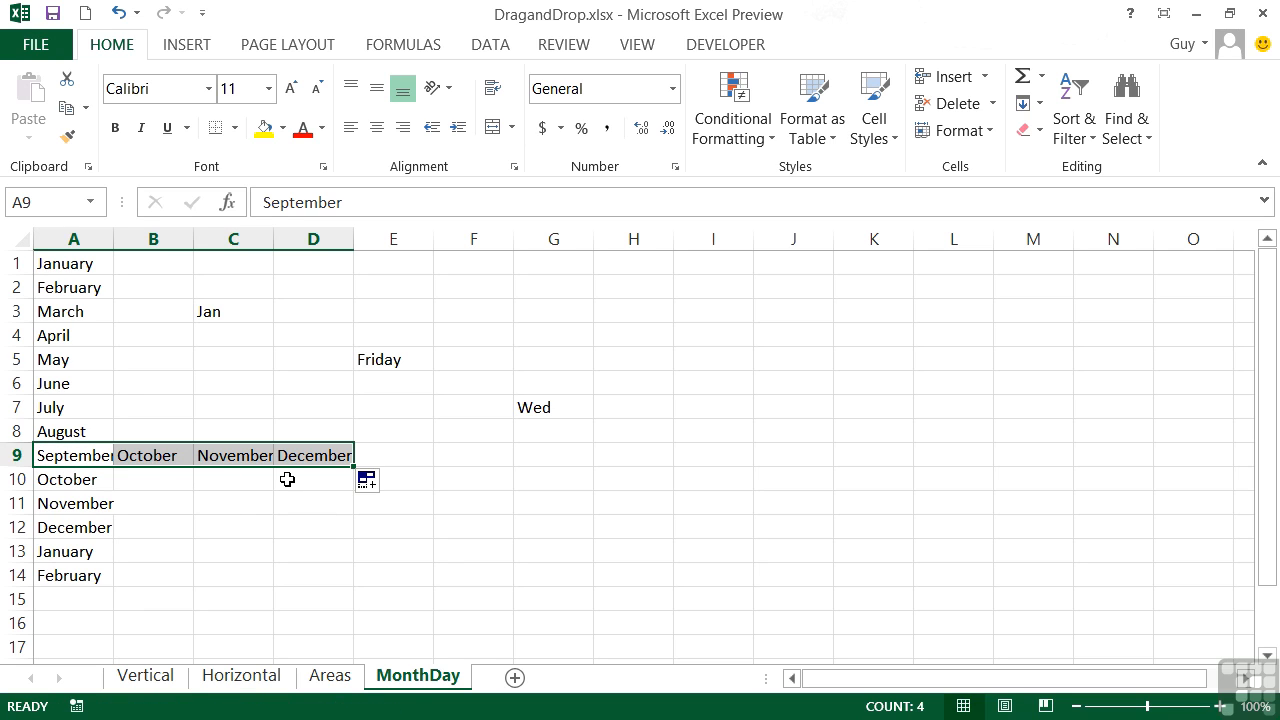
# Fill the abbreviated month Jan from C3 down to C15 and across to H3.
pyautogui.click(210, 319)
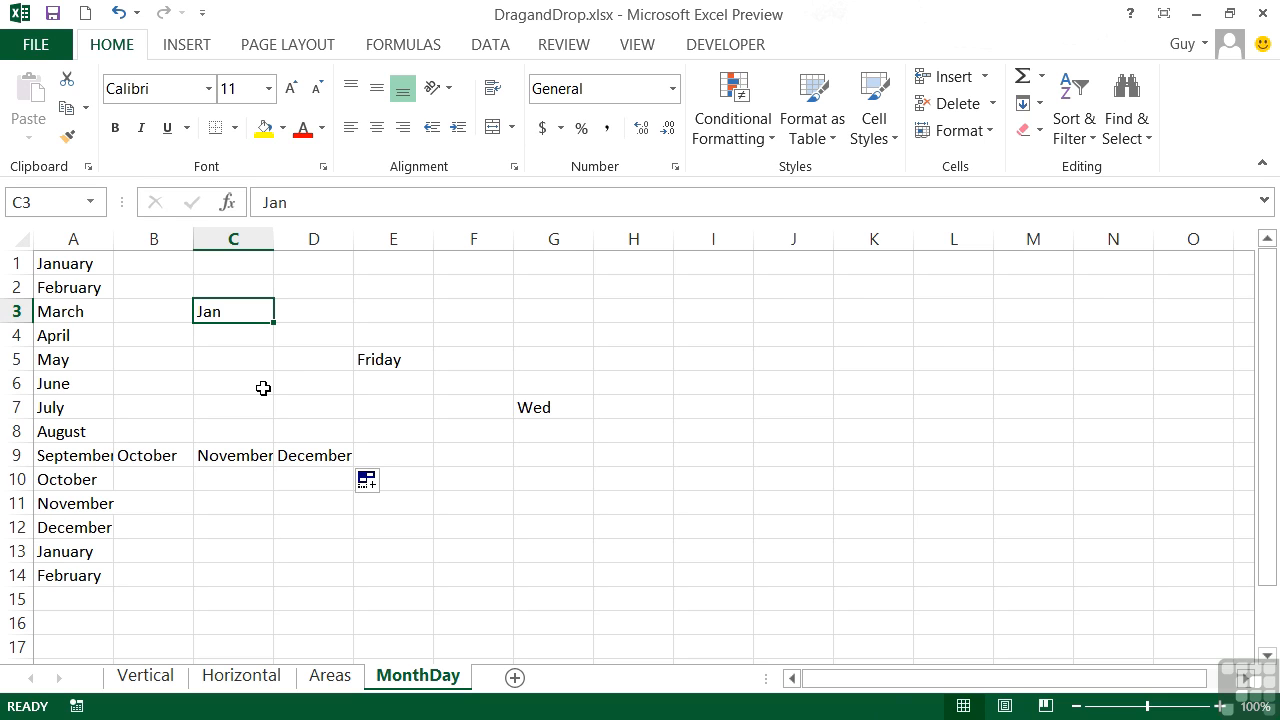
pyautogui.moveTo(273, 322); pyautogui.dragTo(250, 600)
pyautogui.click(232, 308)
pyautogui.moveTo(272, 321); pyautogui.dragTo(700, 303)
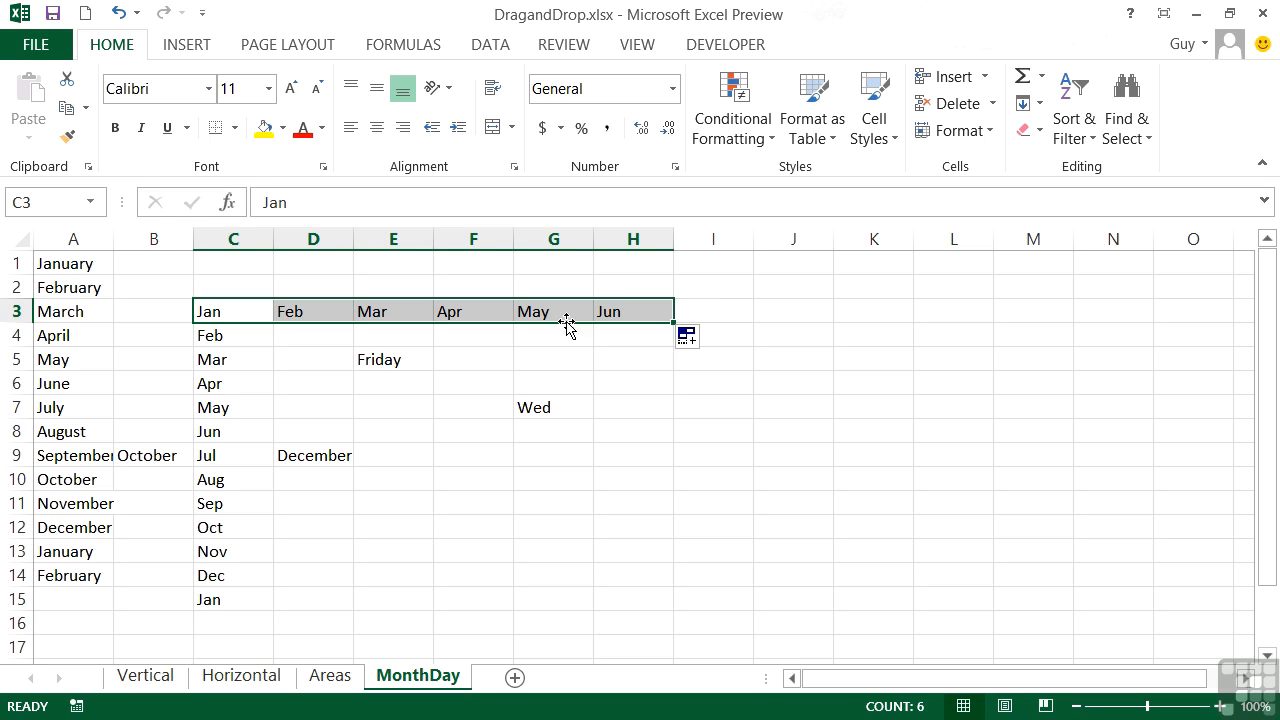
# Fill the weekday Friday from E5 down to E14 and across to K5.
pyautogui.click(399, 359)
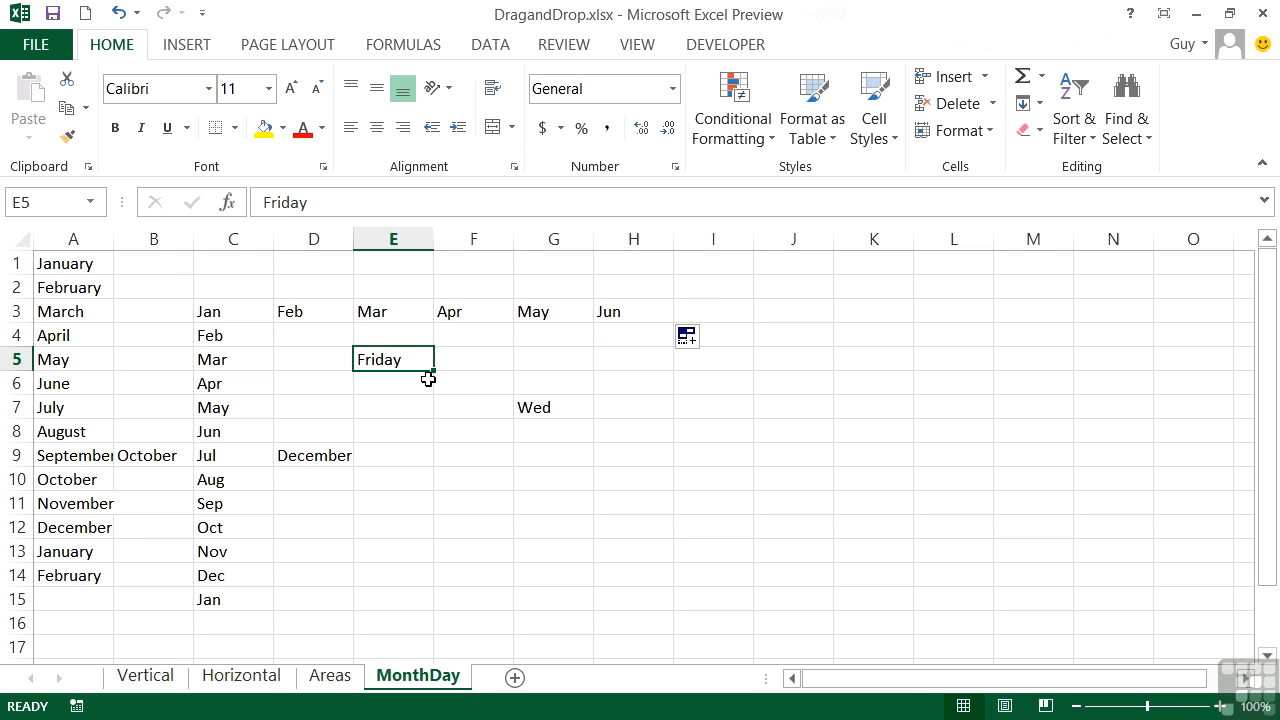
pyautogui.moveTo(433, 370); pyautogui.dragTo(421, 578)
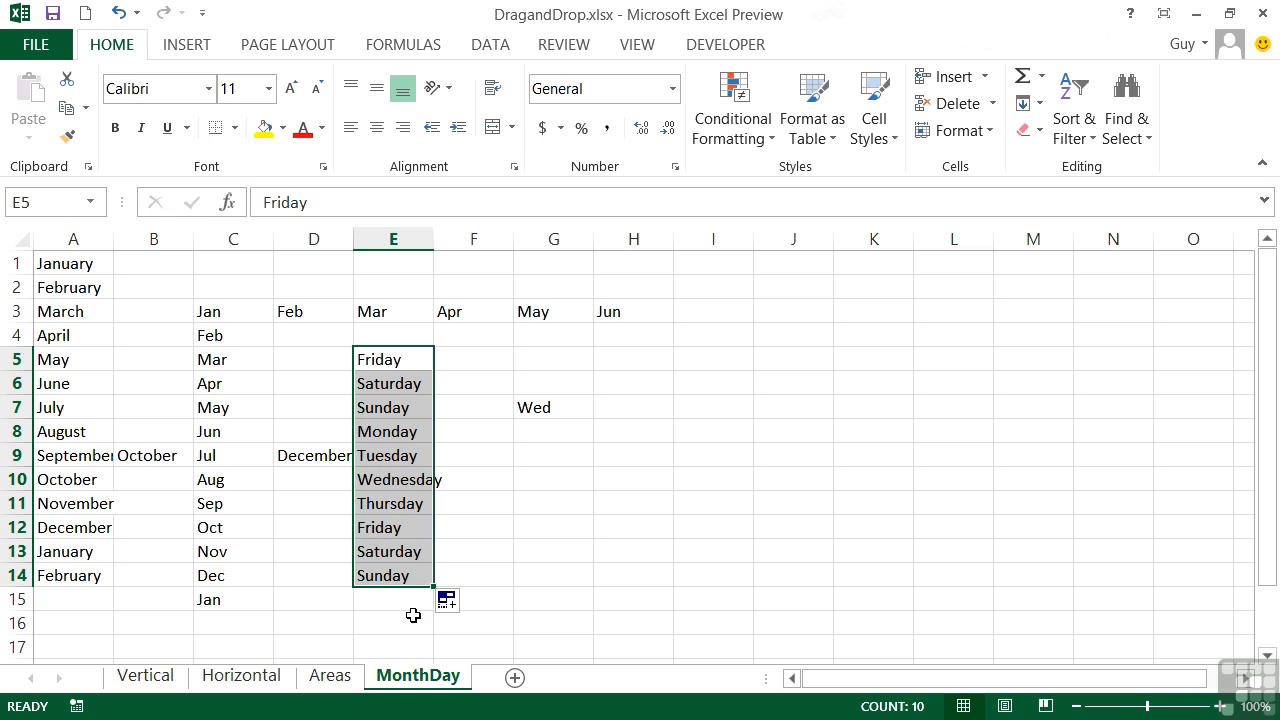
pyautogui.click(408, 360)
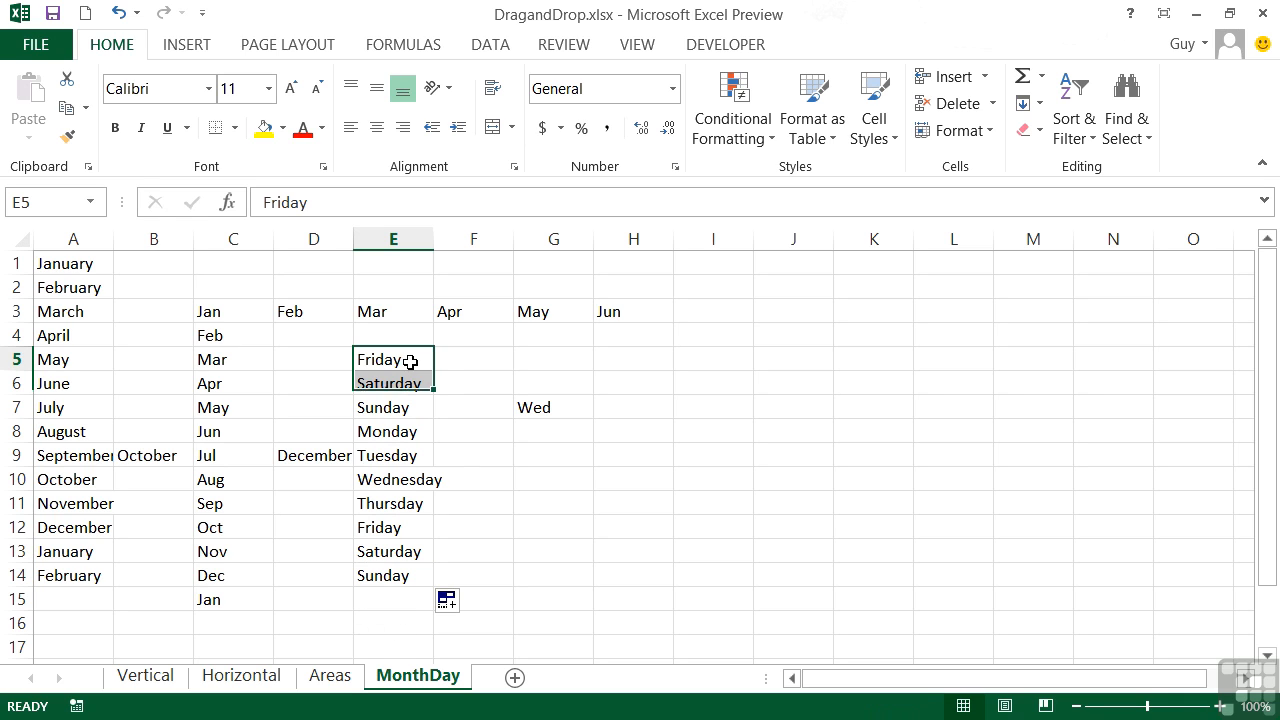
pyautogui.moveTo(437, 371); pyautogui.dragTo(870, 365)
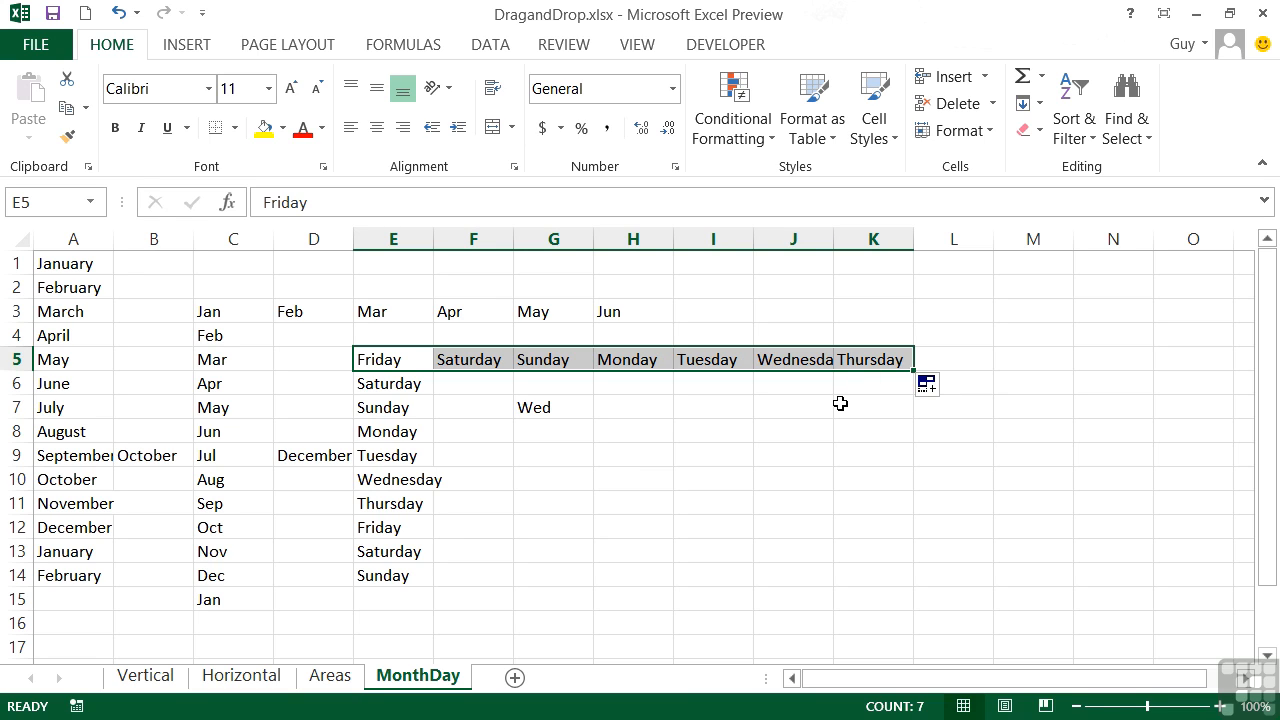
# Fill Wed from G7 across to M7 and Sat from J7 down to J15.
pyautogui.click(553, 410)
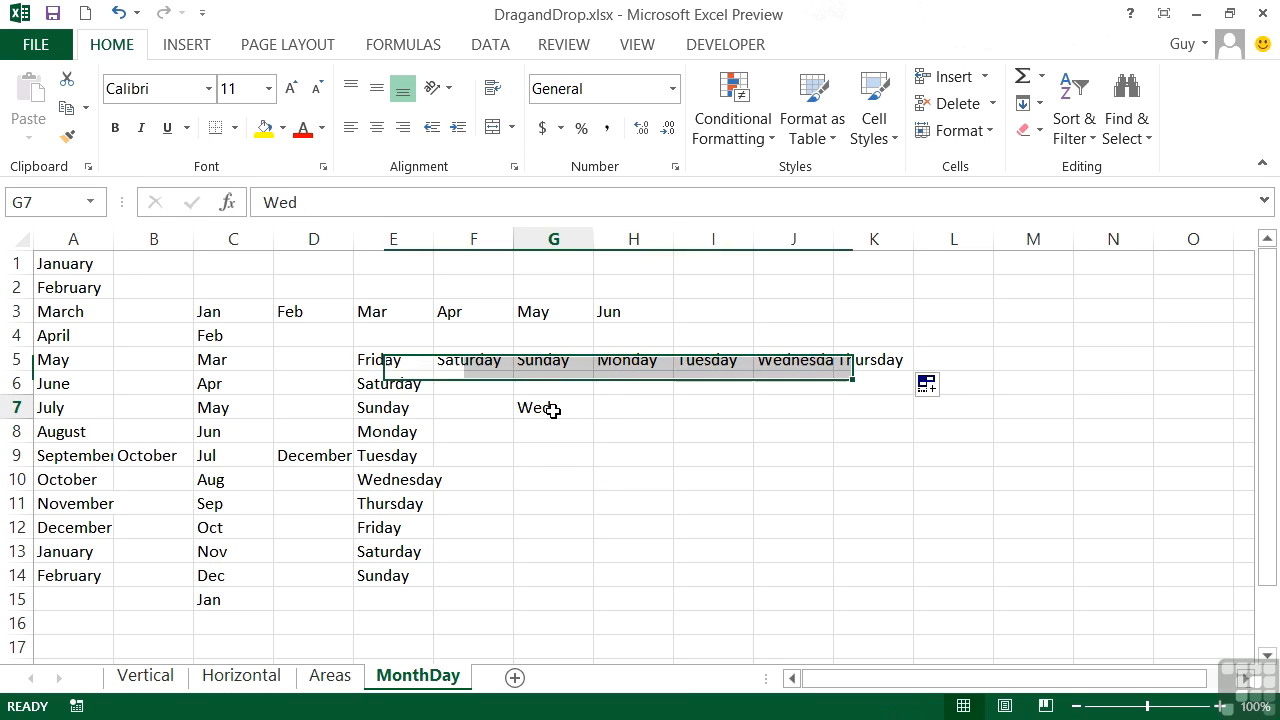
pyautogui.moveTo(594, 418); pyautogui.dragTo(1078, 410)
pyautogui.click(800, 409)
pyautogui.moveTo(833, 418); pyautogui.dragTo(793, 590)
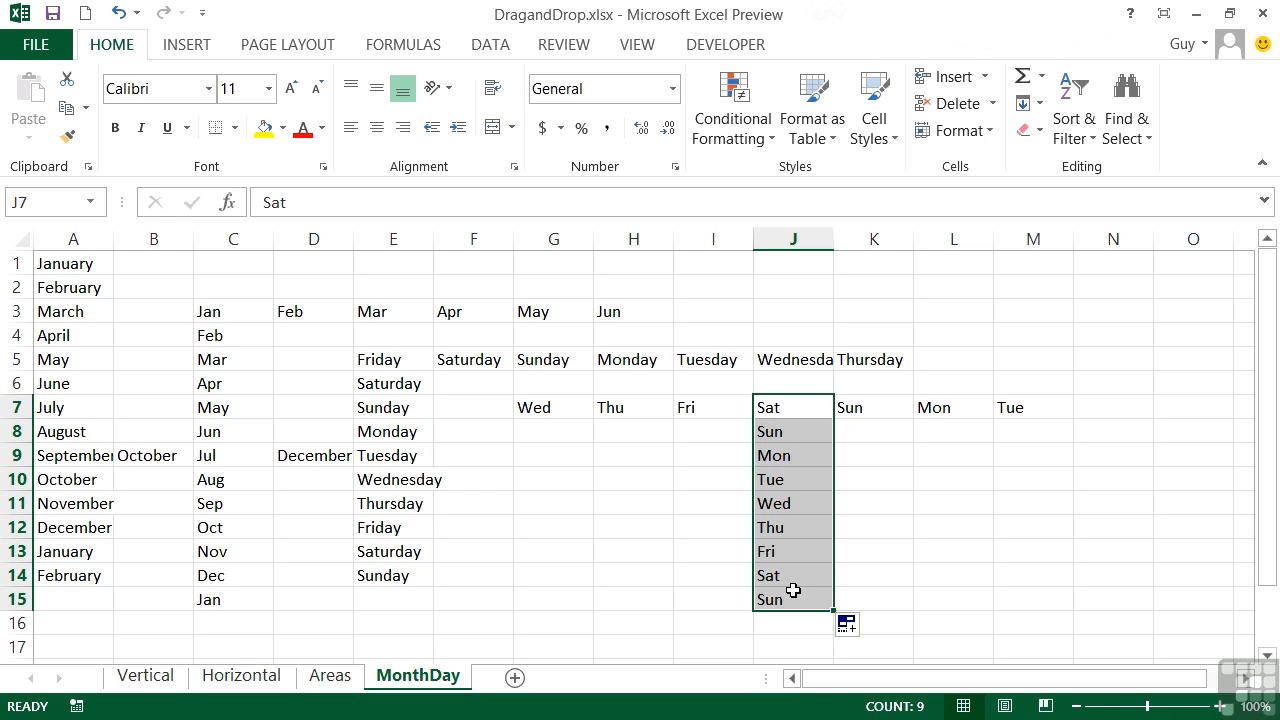
# Change the day fill in J7:J15 to Fill Weekdays.
pyautogui.click(867, 633)
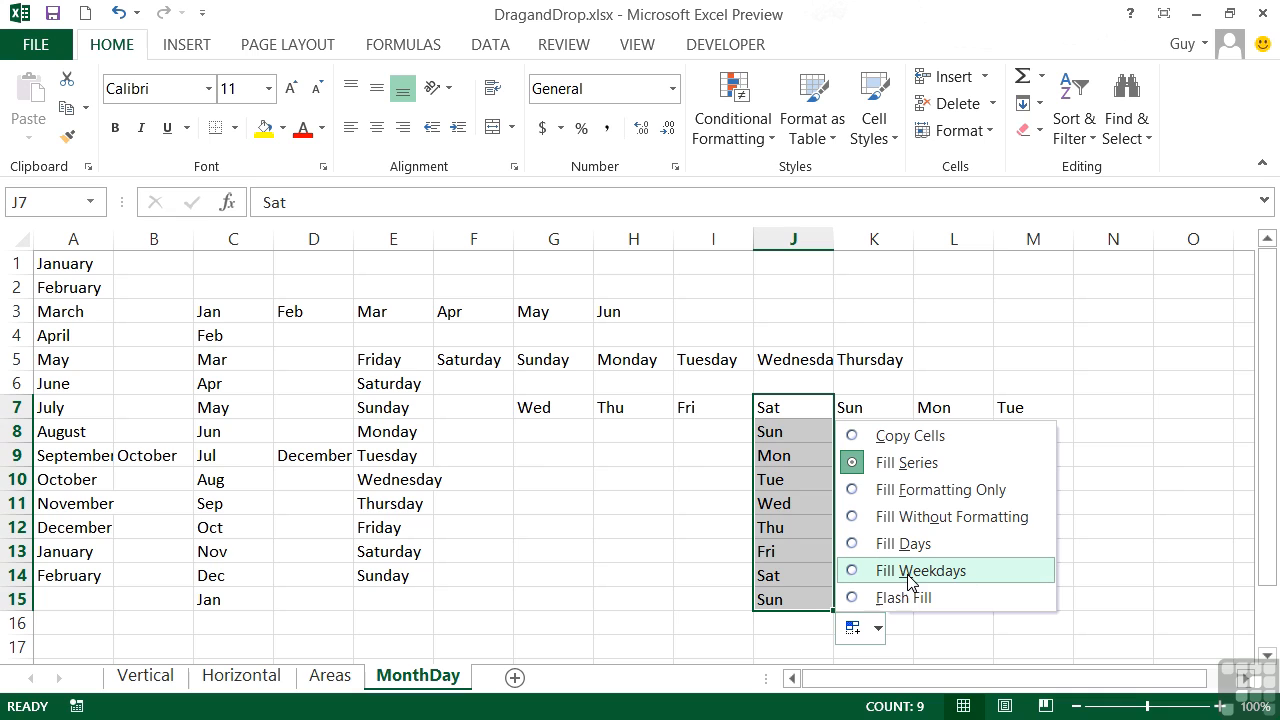
pyautogui.click(853, 571)
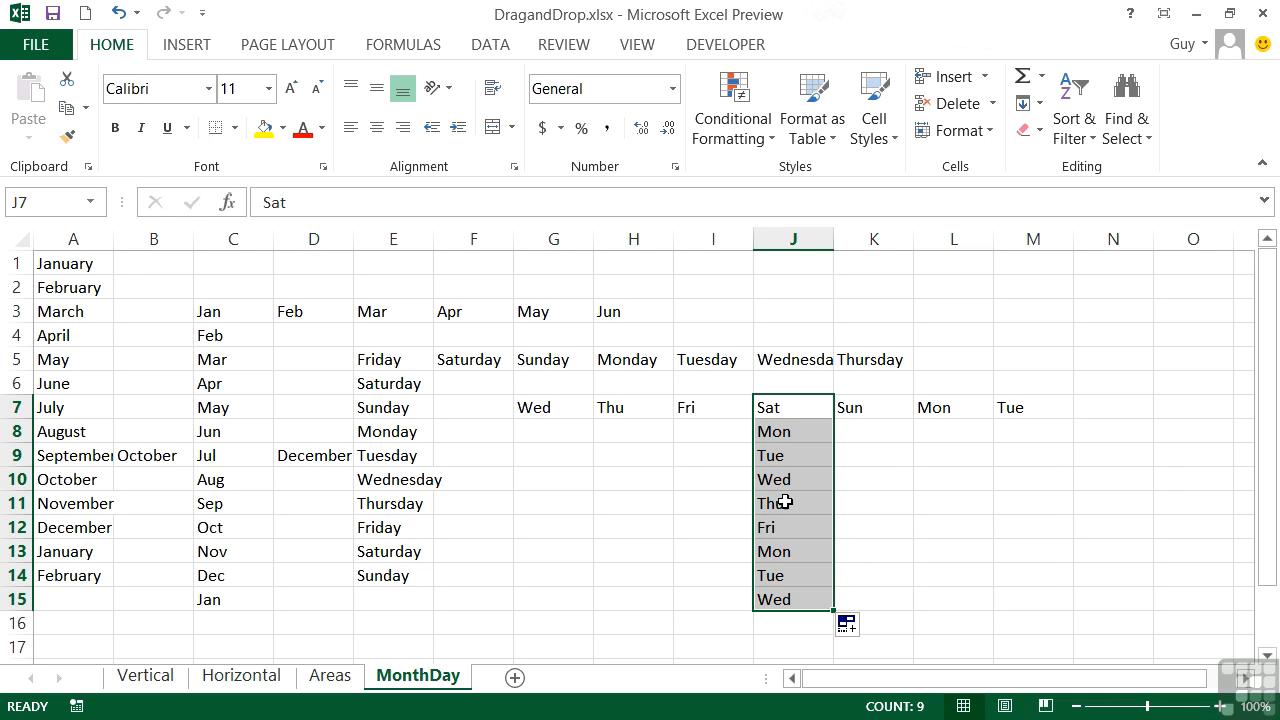
# Switch the fill option for J7:J15 to Fill Days so weekend days are included.
pyautogui.click(783, 410)
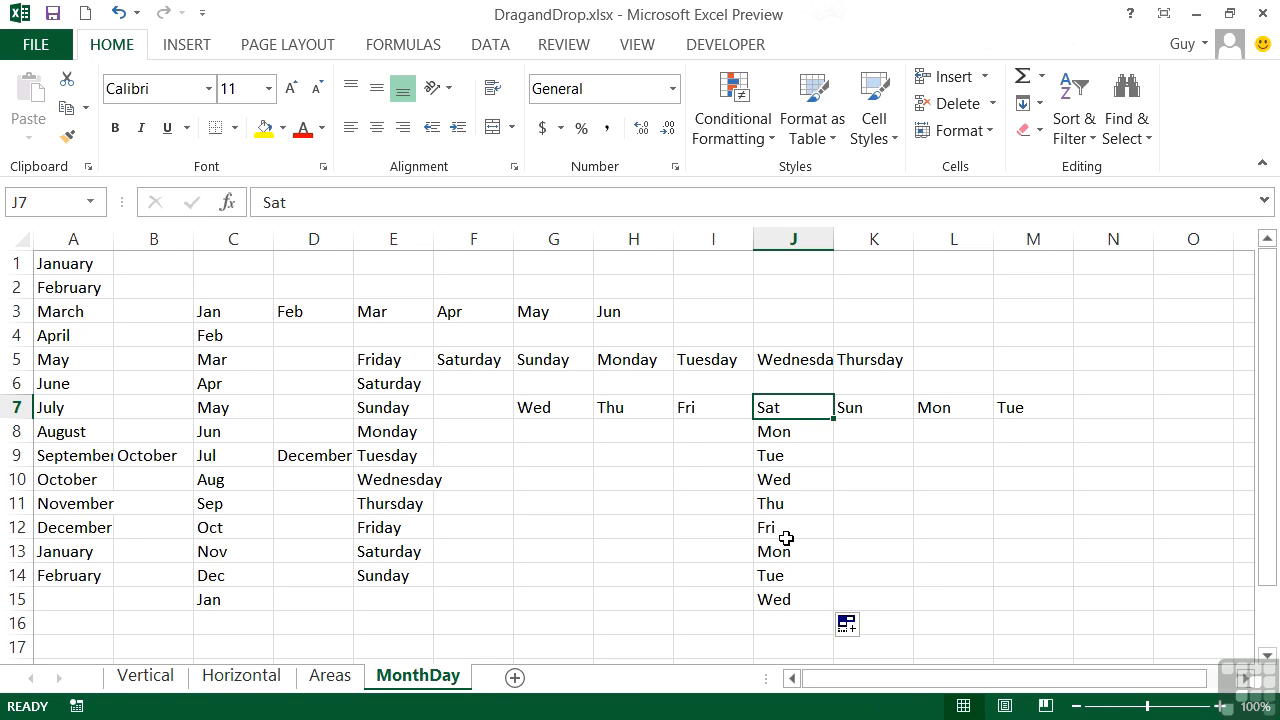
pyautogui.click(864, 633)
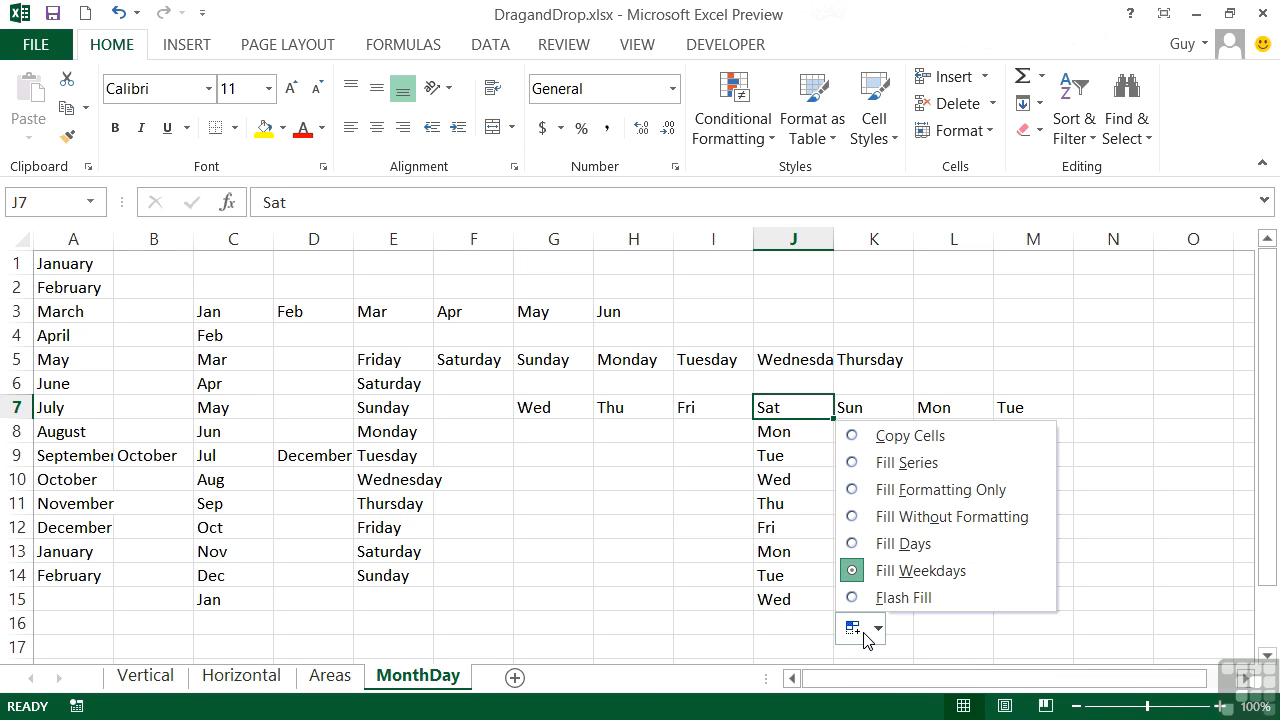
pyautogui.click(852, 543)
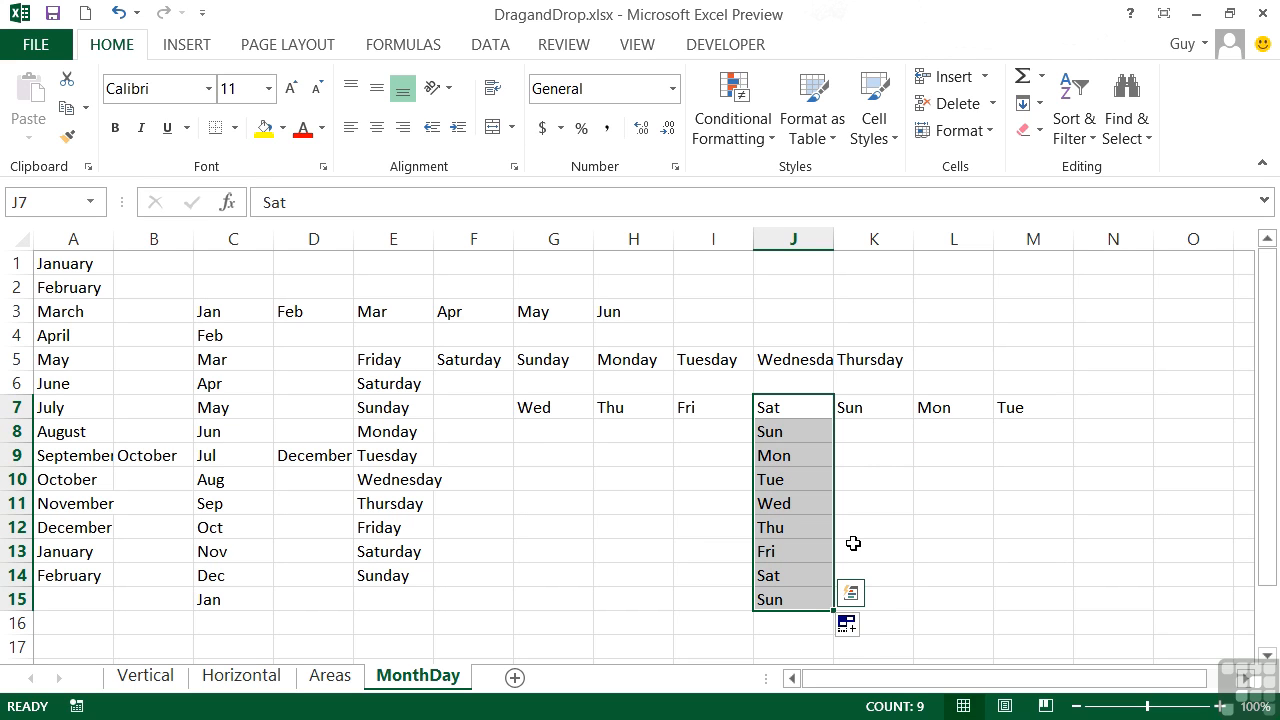